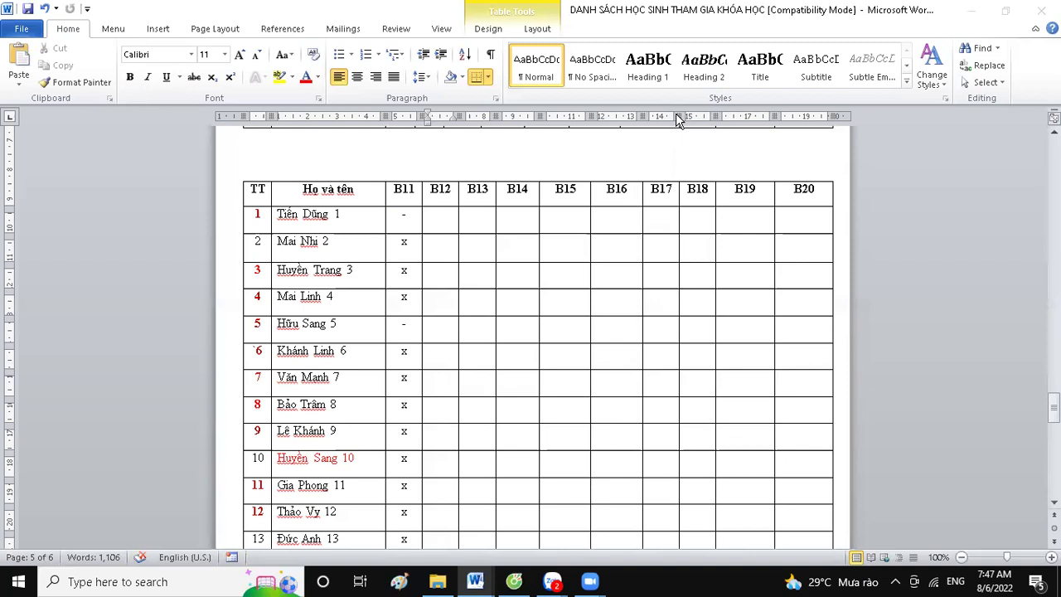
In the B11 column, replace the attendance marks with scores 10-10-9 for student 2 and 8-10-10 for student 3.
{"action": "left_click", "coordinate": [429, 242]}
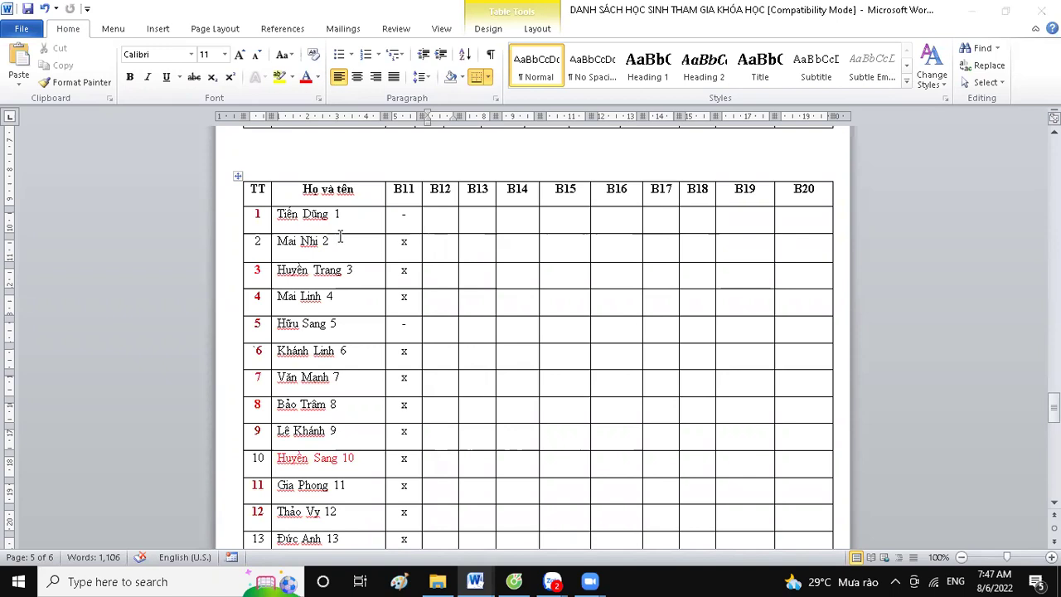
{"action": "double_click", "coordinate": [412, 241]}
{"action": "type", "text": "10-10-"}
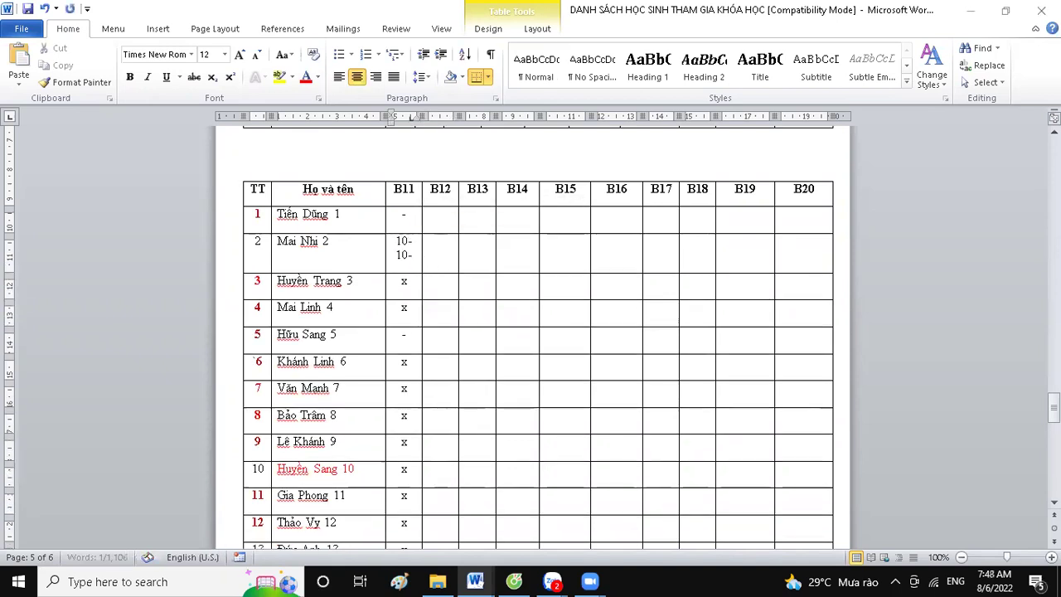
{"action": "type", "text": "9"}
{"action": "double_click", "coordinate": [405, 280]}
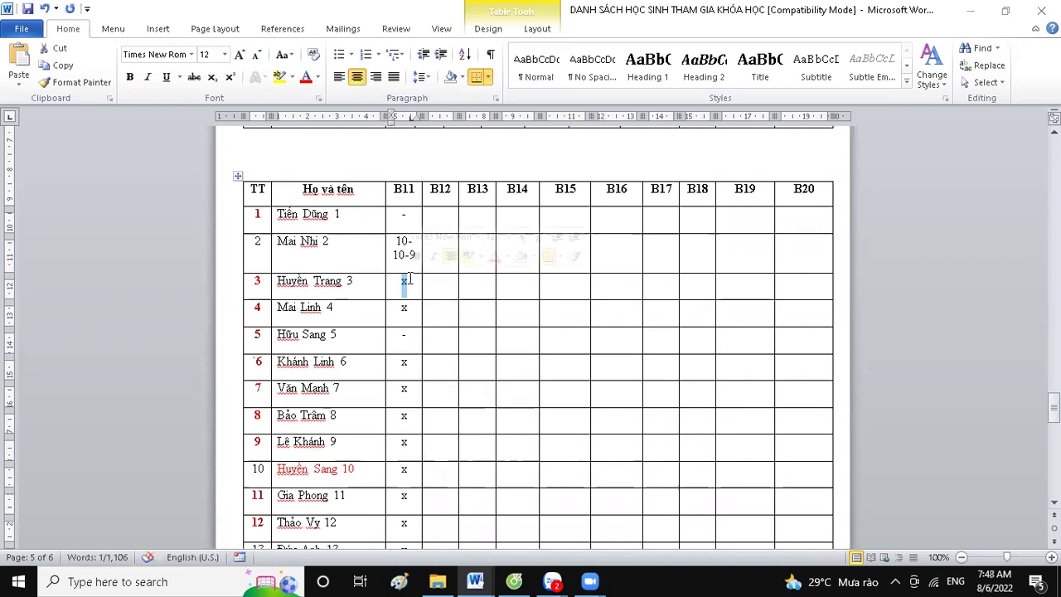
{"action": "type", "text": "8-10-10"}
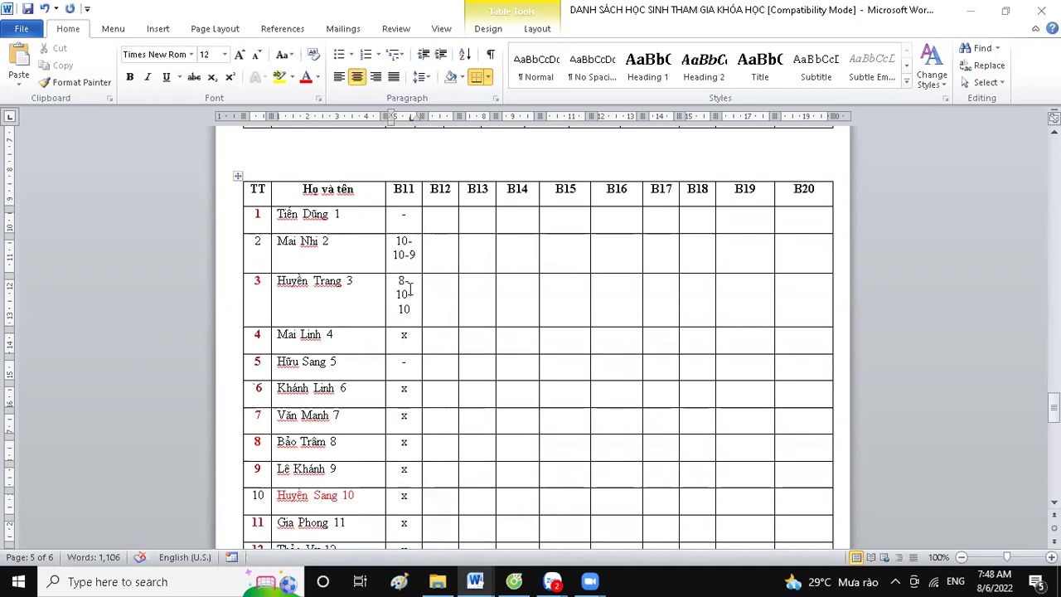
Widen the B11 column slightly and replace student 4's mark in it with 9.5-8-6.
{"action": "left_click_drag", "start_coordinate": [422, 241], "coordinate": [429, 240]}
{"action": "left_click_drag", "start_coordinate": [403, 338], "coordinate": [417, 340]}
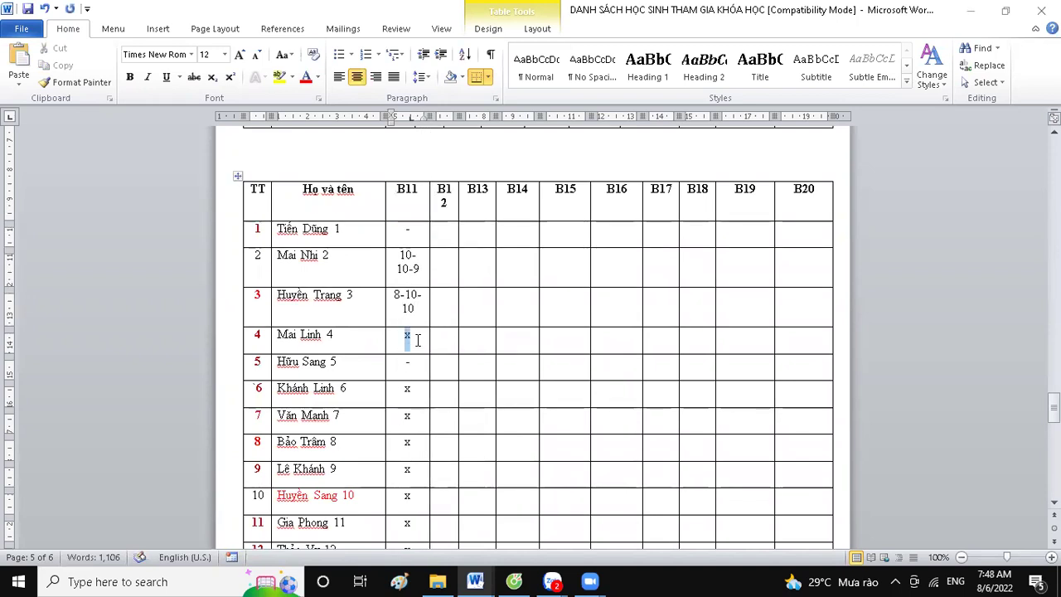
{"action": "type", "text": "9.5"}
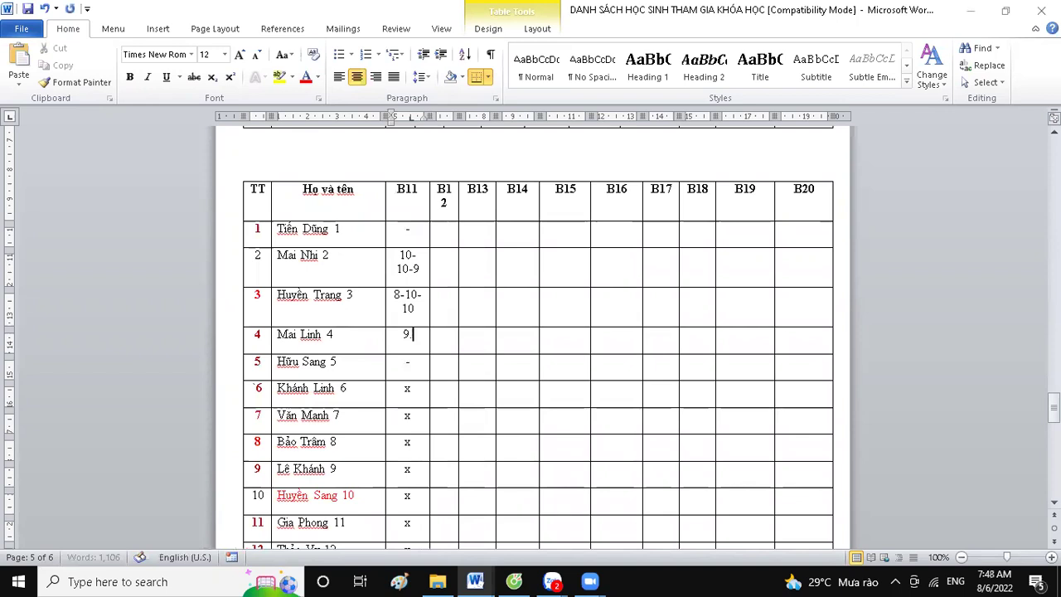
{"action": "type", "text": "-8-"}
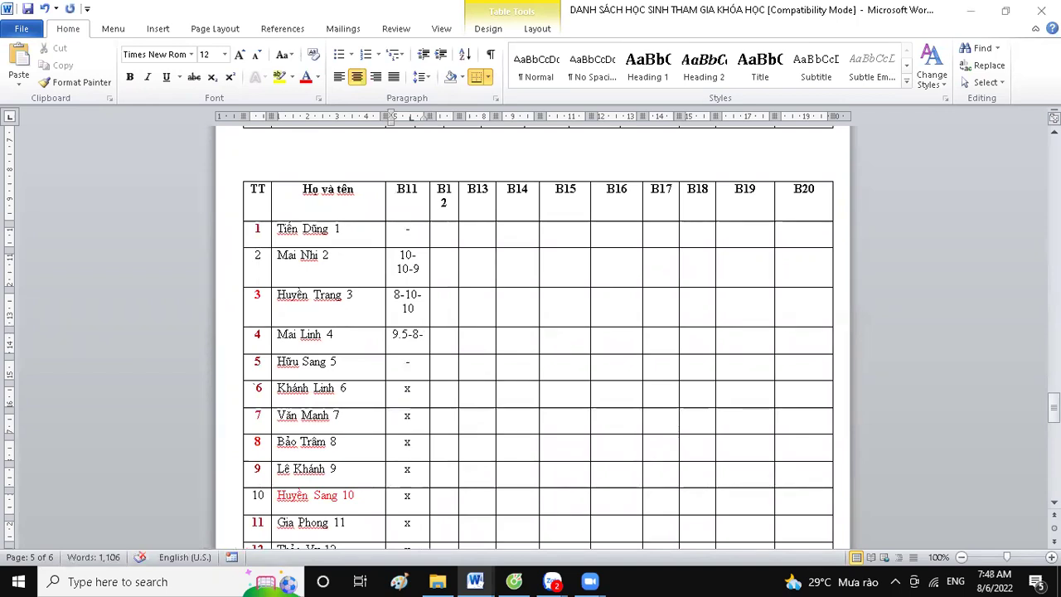
{"action": "type", "text": "6"}
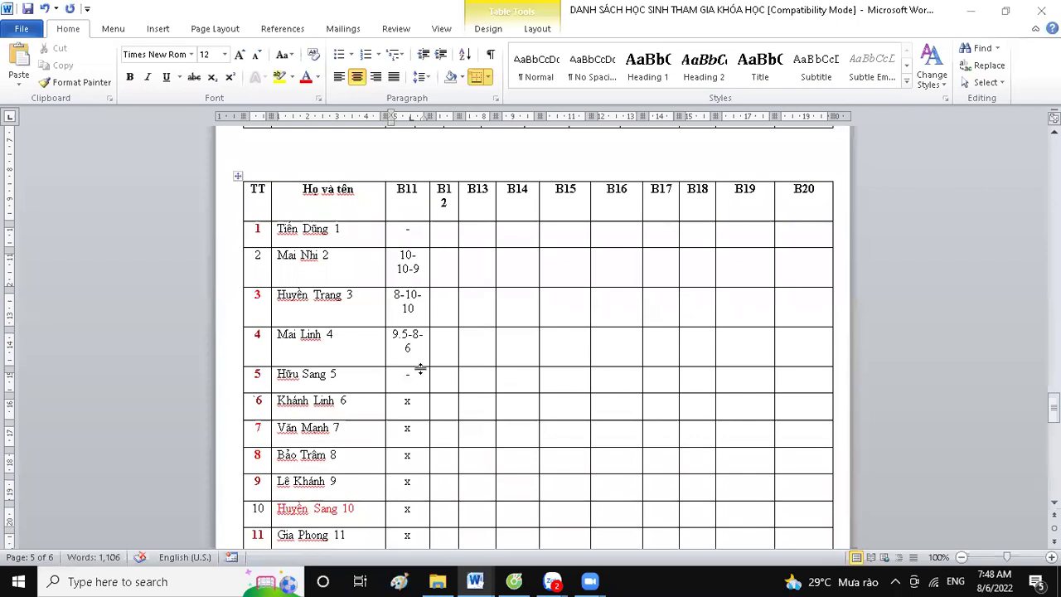
Replace the B11 marks with scores 10-8-9 for student 6 and 10-10-9.5 for student 7.
{"action": "double_click", "coordinate": [406, 404]}
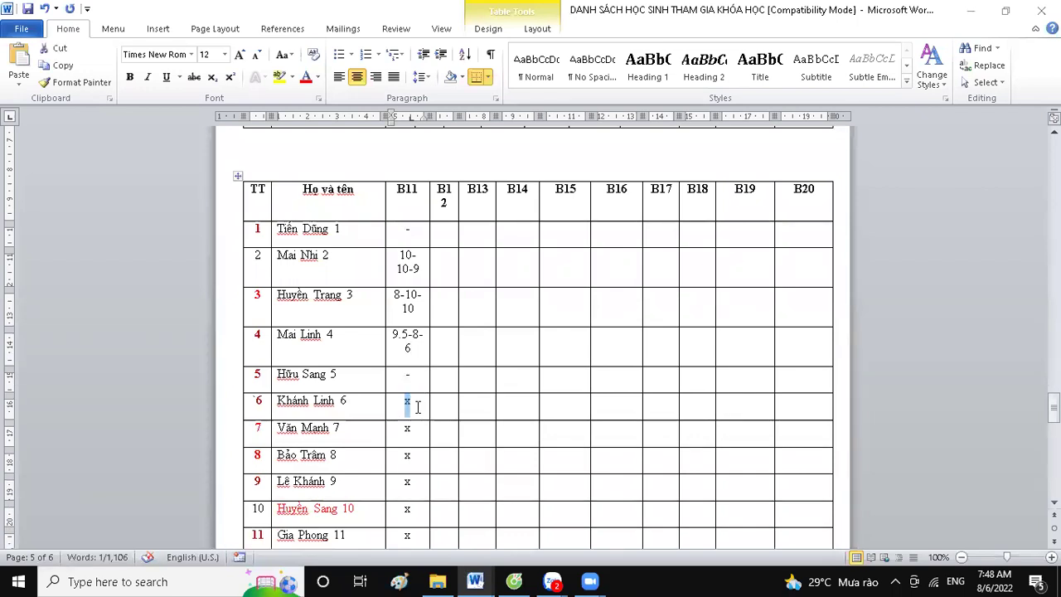
{"action": "type", "text": "10-8-9"}
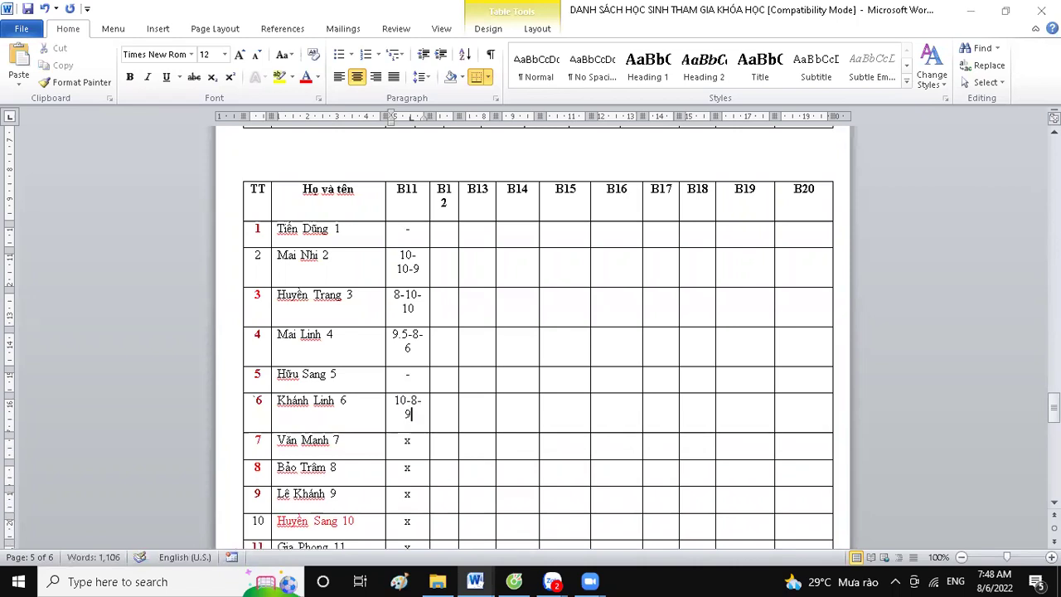
{"action": "double_click", "coordinate": [407, 443]}
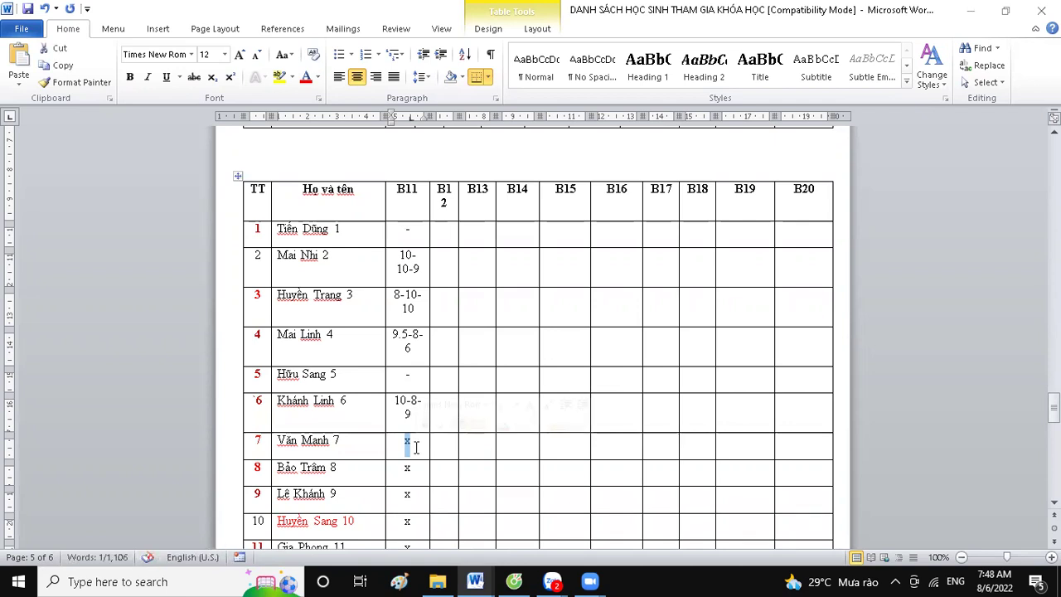
{"action": "type", "text": "10-10-9.5"}
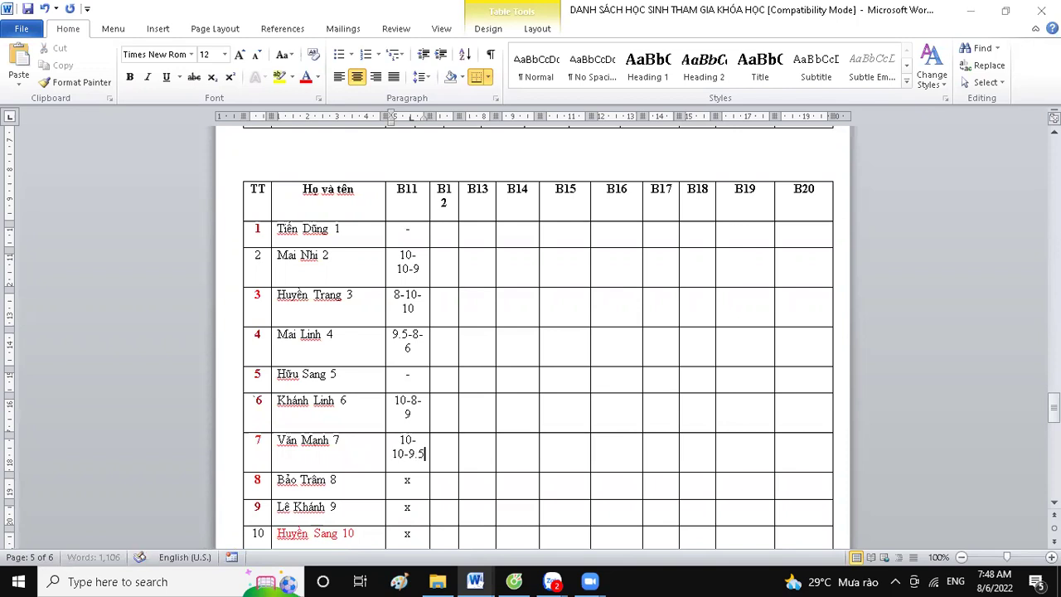
Replace student 8's B11 mark with 10-9.5-, leaving the third score blank.
{"action": "scroll", "coordinate": [438, 440], "scroll_direction": "down", "scroll_amount": 2}
{"action": "double_click", "coordinate": [412, 408]}
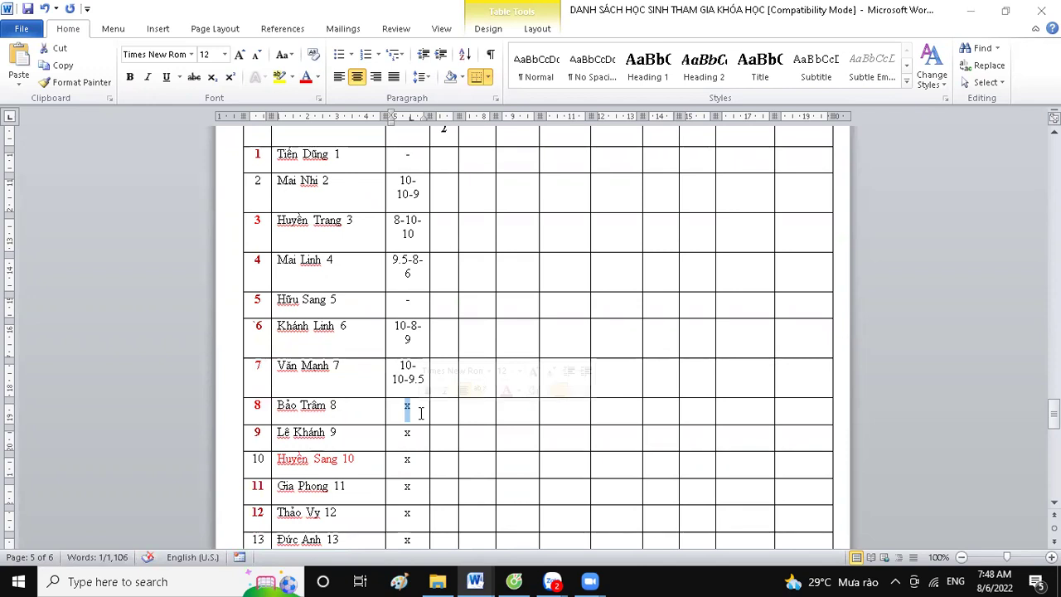
{"action": "left_click_drag", "start_coordinate": [401, 433], "coordinate": [425, 438]}
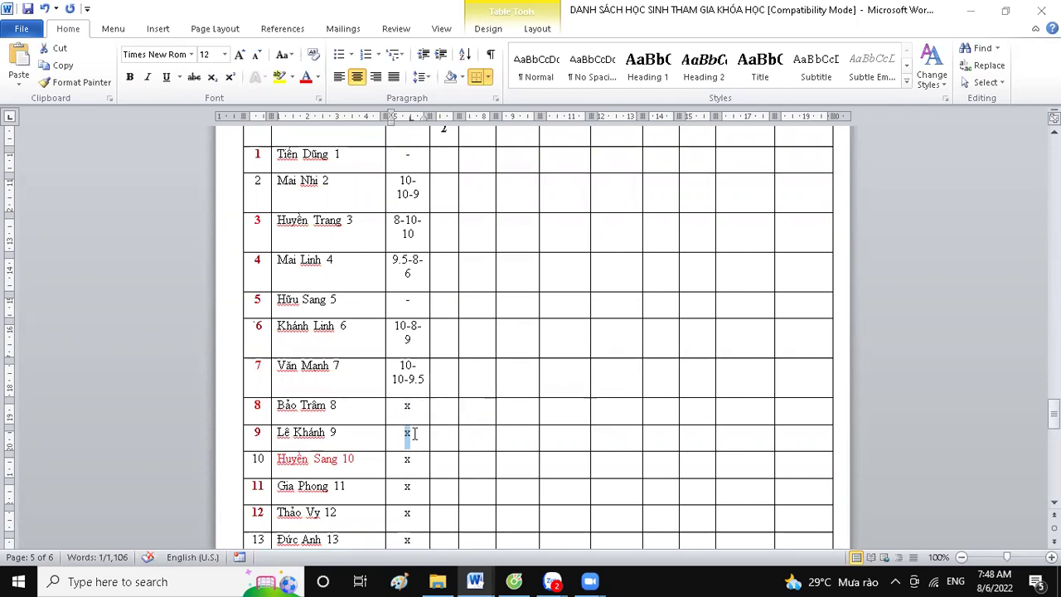
{"action": "left_click_drag", "start_coordinate": [401, 406], "coordinate": [412, 407]}
{"action": "type", "text": "100-"}
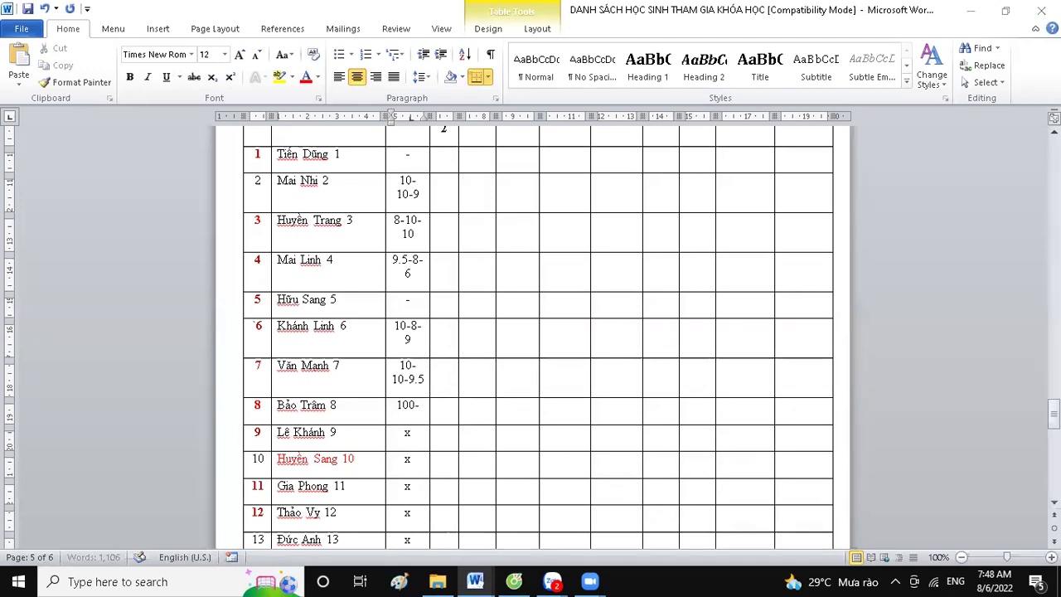
{"action": "type", "text": "9.5"}
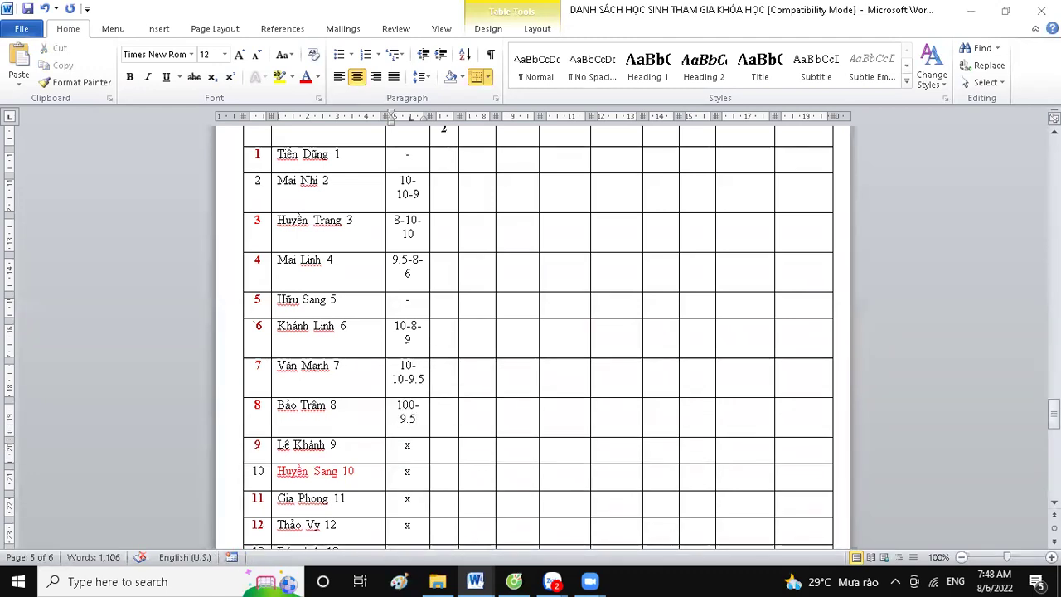
{"action": "key", "text": "BackSpace"}
{"action": "key", "text": "BackSpace"}
{"action": "key", "text": "BackSpace"}
{"action": "key", "text": "BackSpace"}
{"action": "key", "text": "BackSpace"}
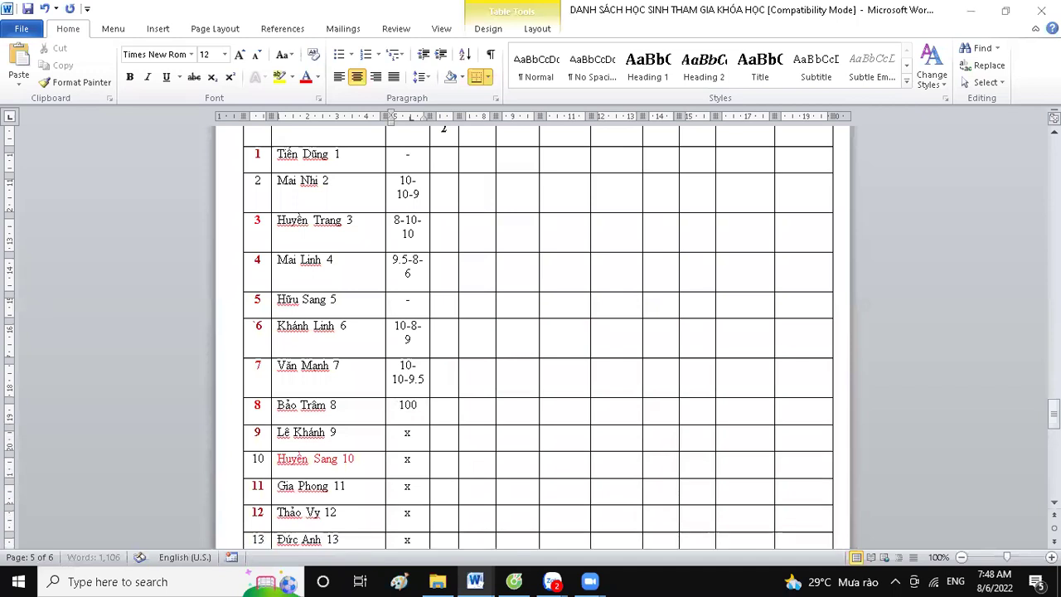
{"action": "type", "text": "-9.5-"}
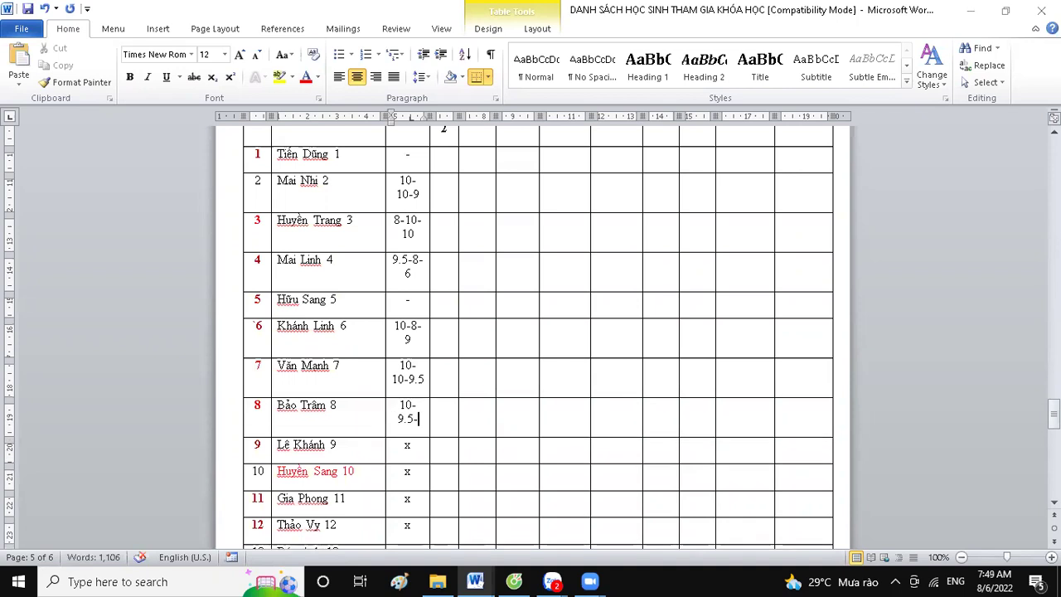
Replace student 9's B11 mark with the scores 10-9.5-10.
{"action": "scroll", "coordinate": [421, 414], "scroll_direction": "down", "scroll_amount": 2}
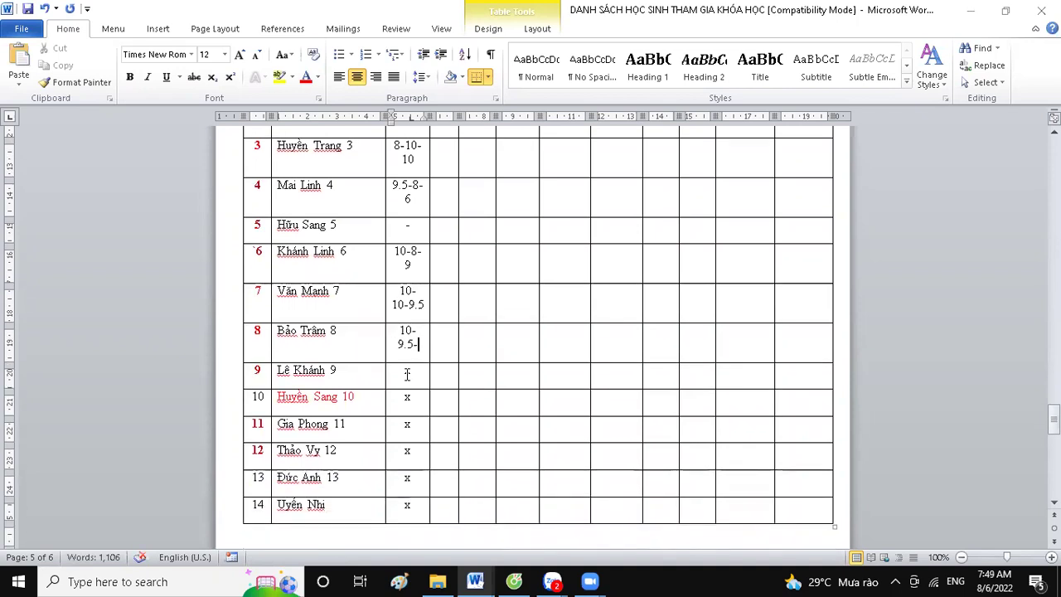
{"action": "left_click_drag", "start_coordinate": [407, 374], "coordinate": [421, 375]}
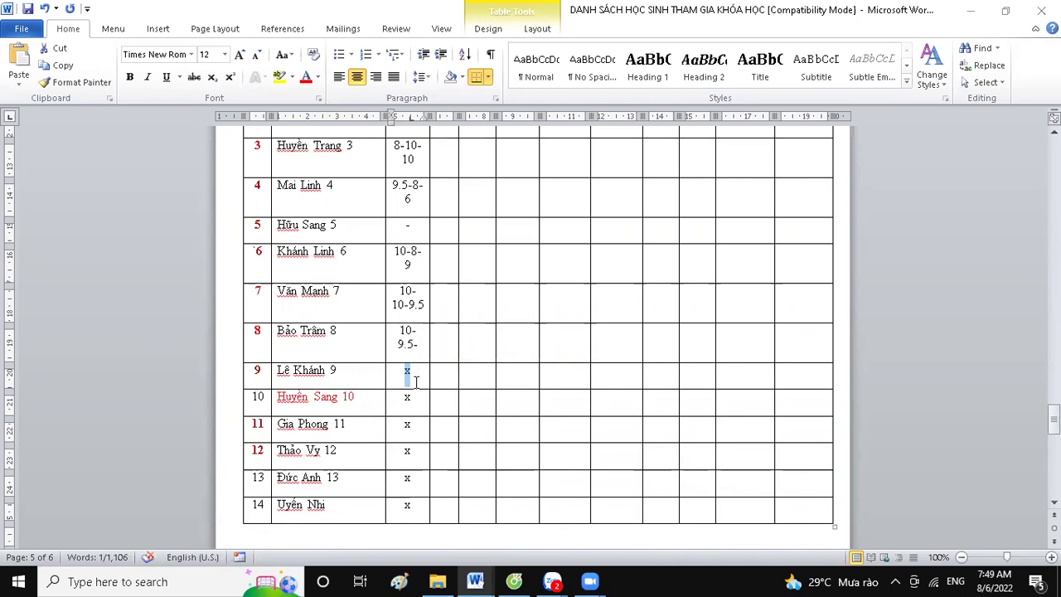
{"action": "type", "text": "10-10-10"}
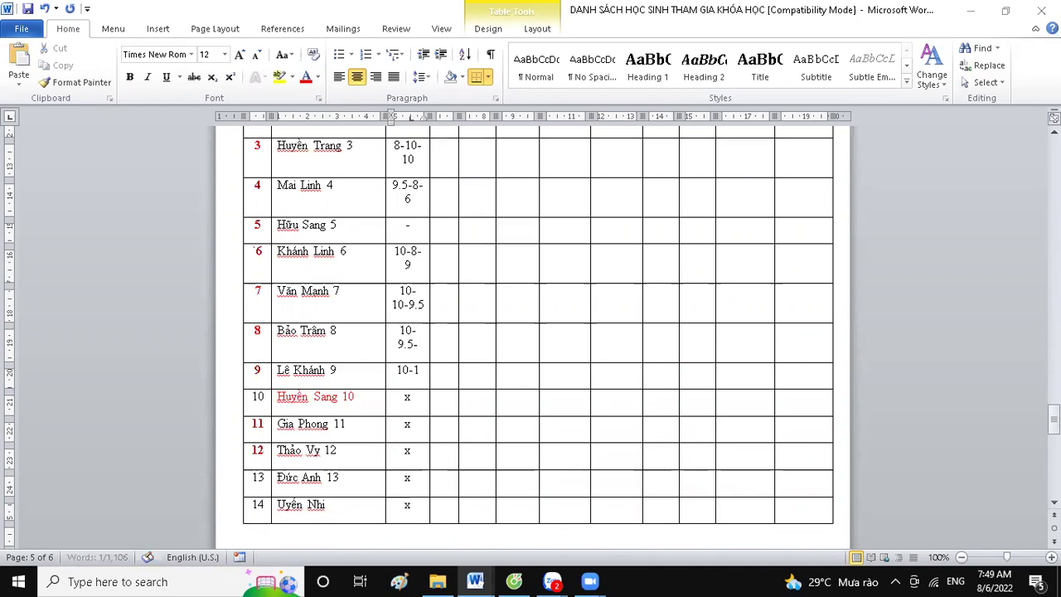
{"action": "left_click_drag", "start_coordinate": [403, 418], "coordinate": [417, 415]}
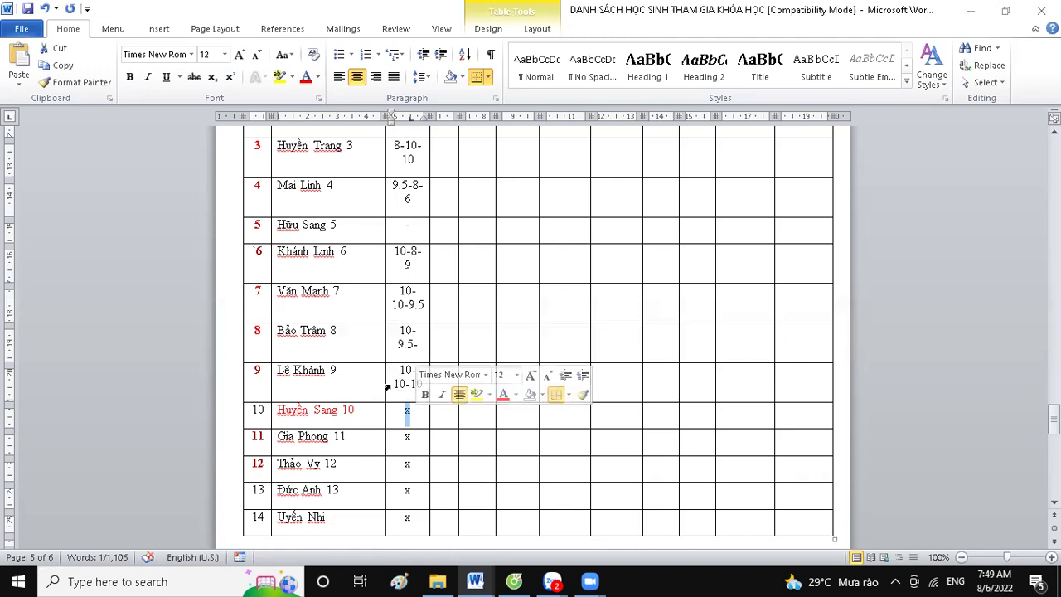
{"action": "triple_click", "coordinate": [401, 394]}
{"action": "left_click", "coordinate": [394, 383]}
{"action": "left_click_drag", "start_coordinate": [394, 384], "coordinate": [407, 387]}
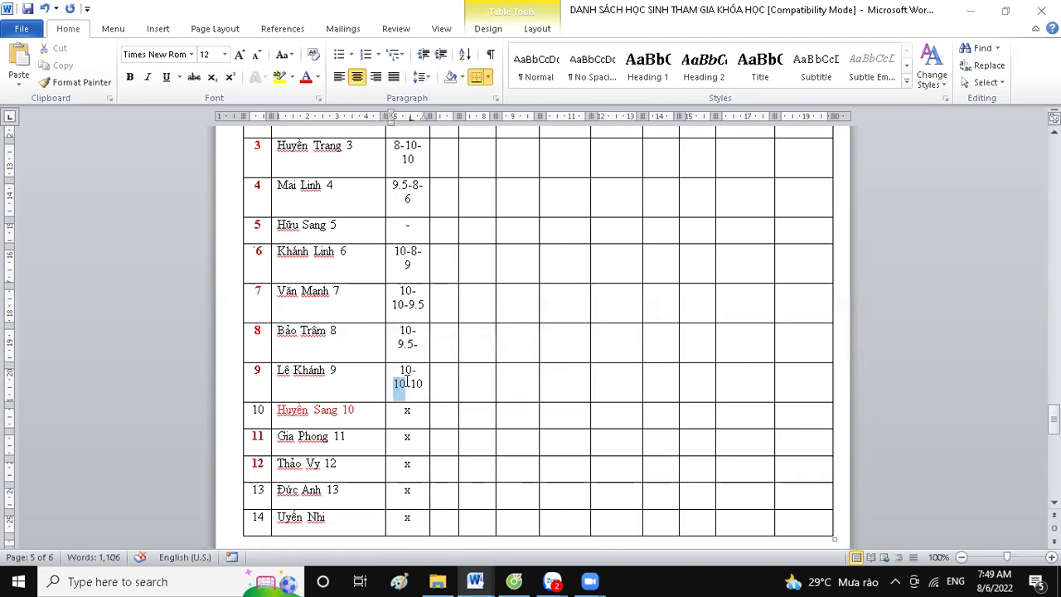
{"action": "type", "text": "9.5"}
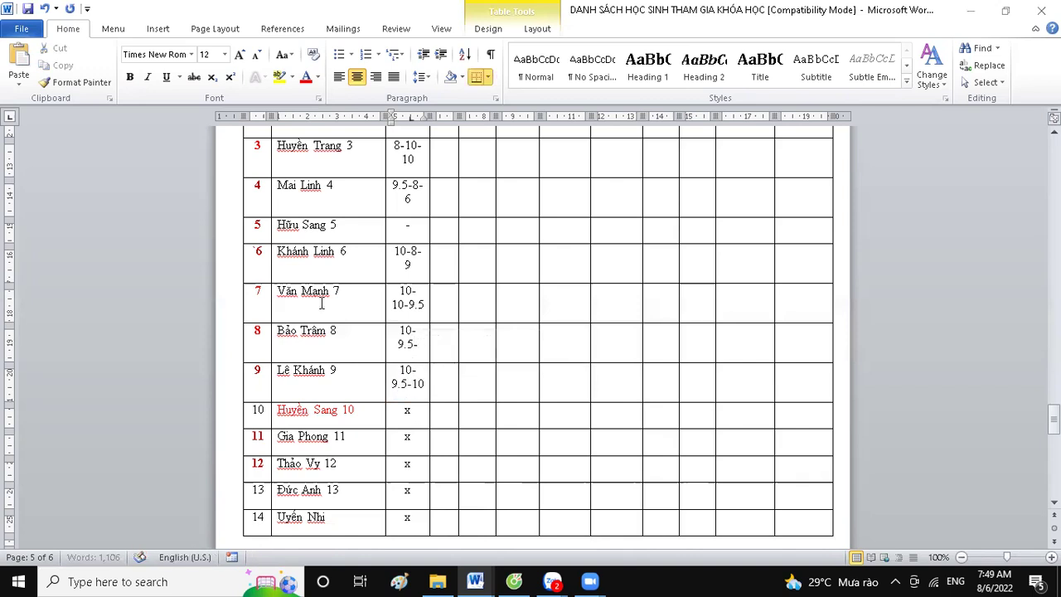
Replace student 10's B11 mark with 10-10-, leaving the third score blank.
{"action": "double_click", "coordinate": [406, 410]}
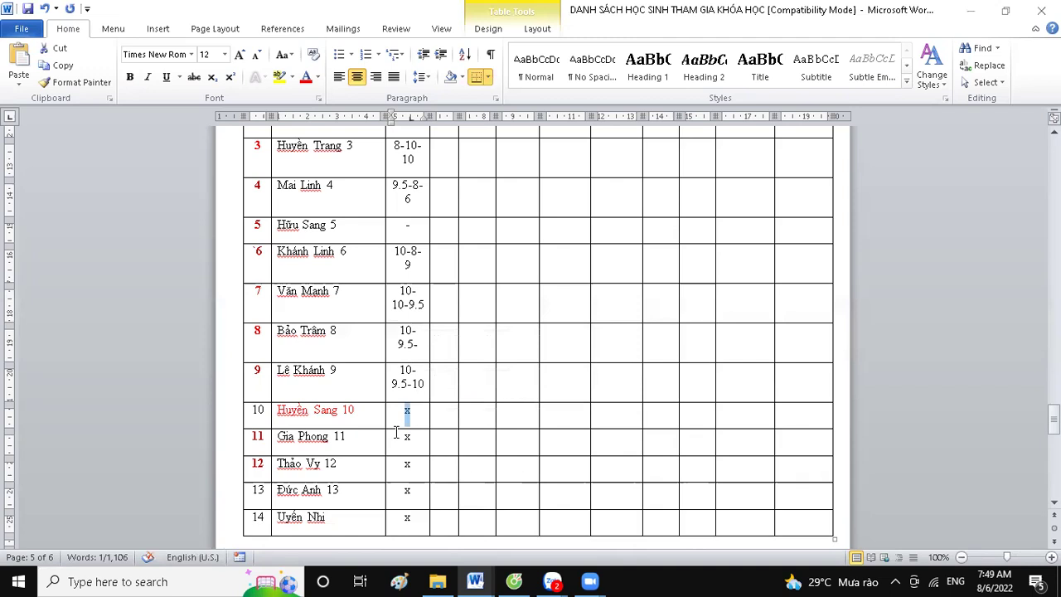
{"action": "scroll", "coordinate": [407, 437], "scroll_direction": "down", "scroll_amount": 2}
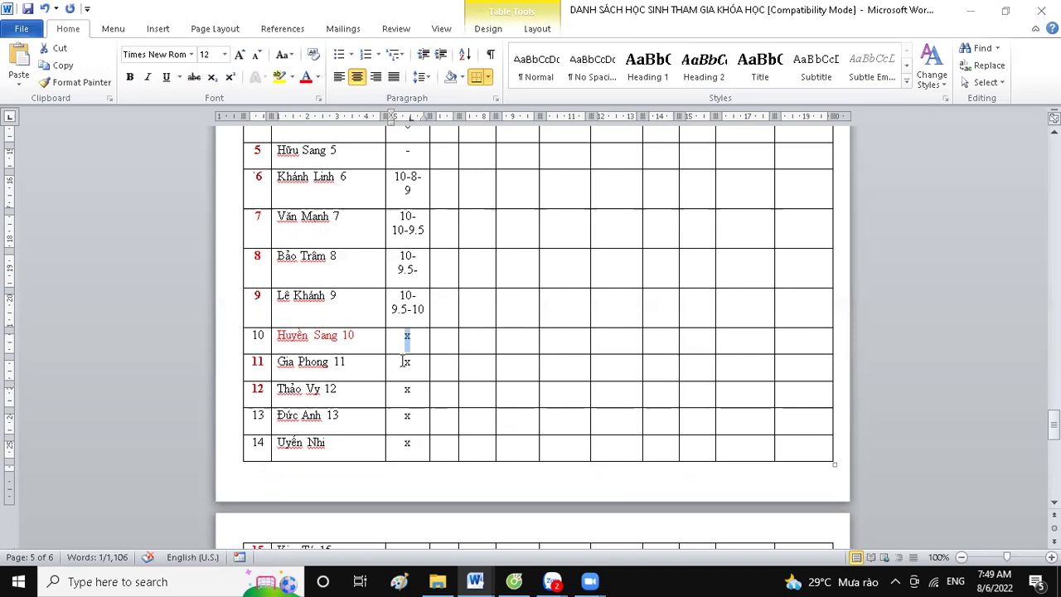
{"action": "type", "text": "10"}
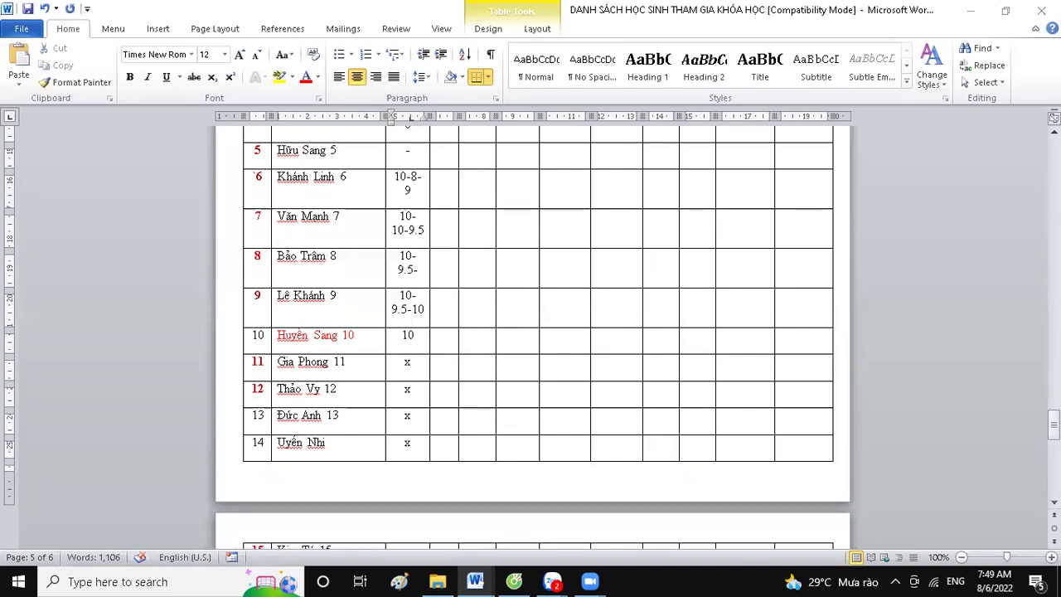
{"action": "type", "text": "-10-"}
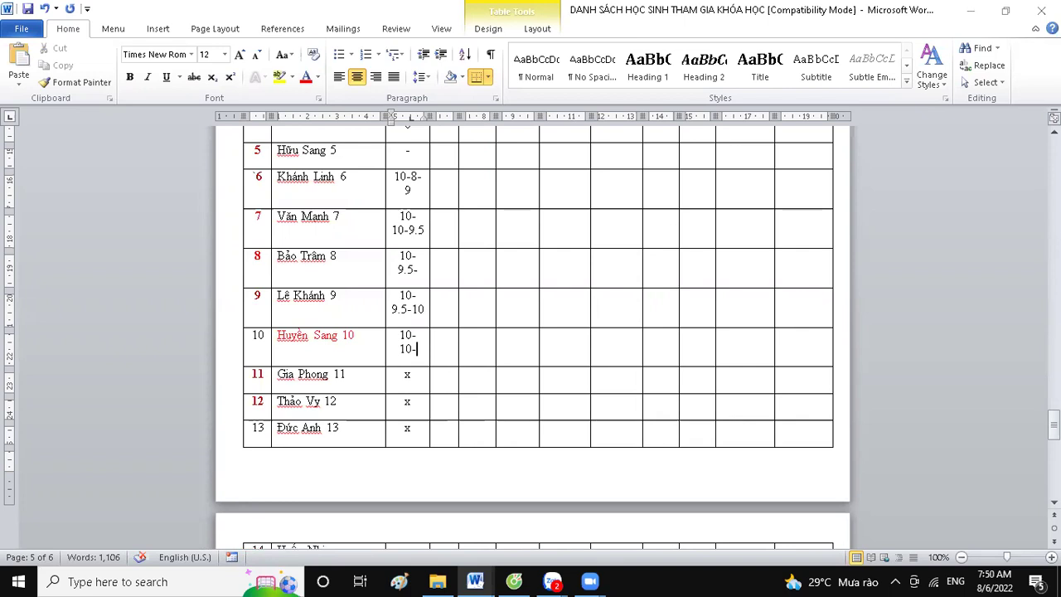
Replace the B11 marks with scores 10-8-10 for student 11 and 10-10-10 for student 12.
{"action": "left_click_drag", "start_coordinate": [402, 378], "coordinate": [417, 376]}
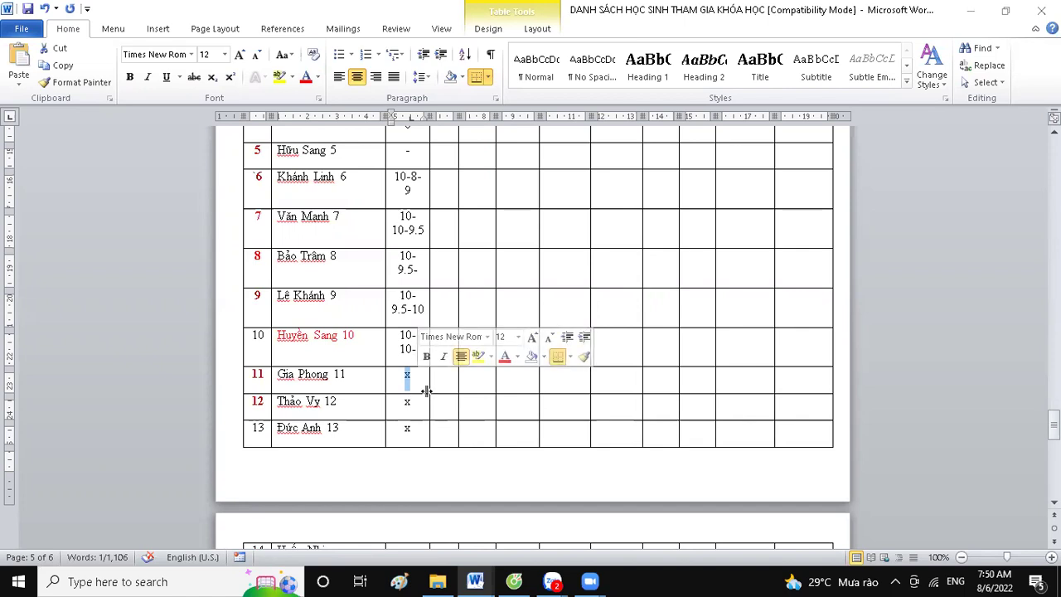
{"action": "type", "text": "10-8-10"}
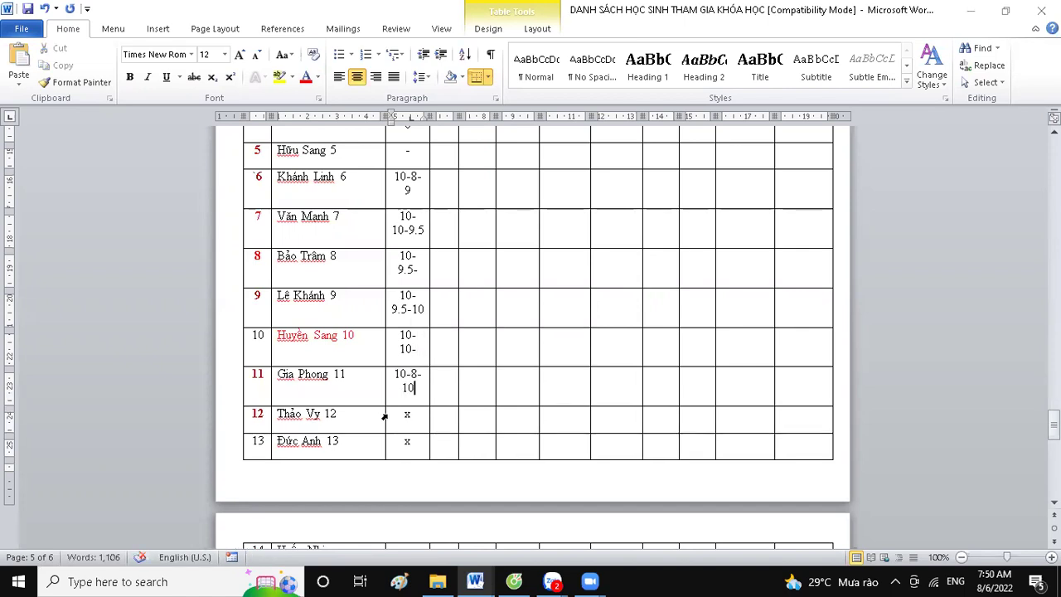
{"action": "scroll", "coordinate": [407, 376], "scroll_direction": "down", "scroll_amount": 1}
{"action": "double_click", "coordinate": [416, 381]}
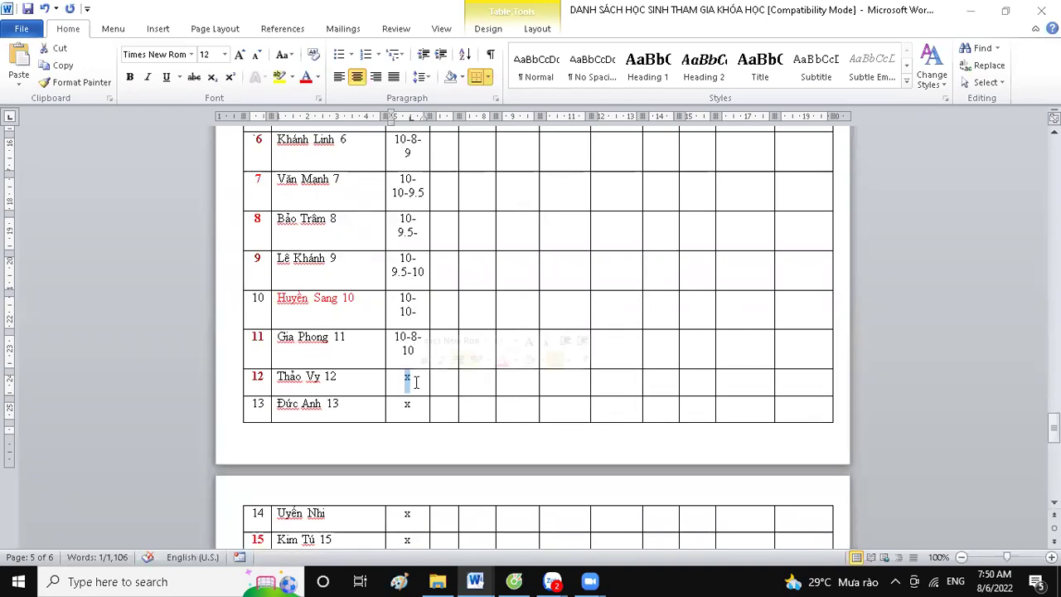
{"action": "type", "text": "10-10-10"}
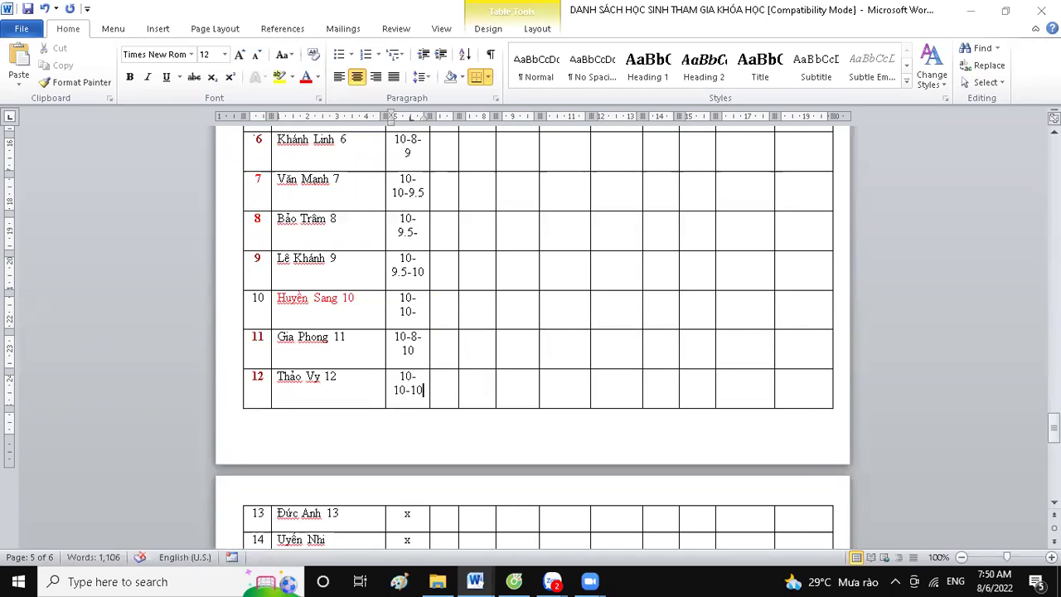
Replace the B11 marks with scores 3-10-7.5 for student 13 and 10-6-5 for student 14.
{"action": "scroll", "coordinate": [419, 406], "scroll_direction": "down", "scroll_amount": 3}
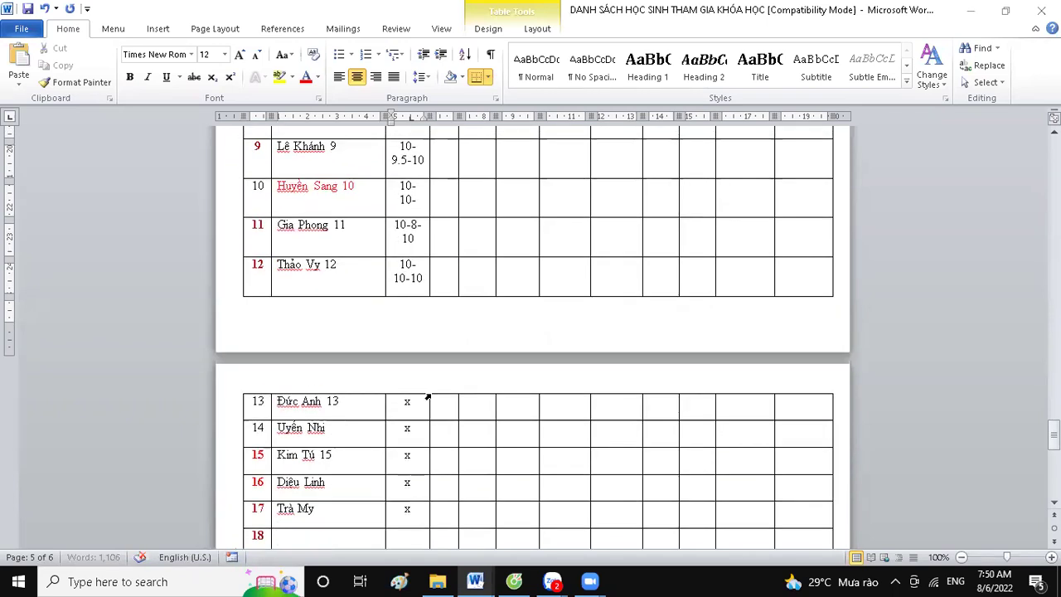
{"action": "double_click", "coordinate": [407, 404]}
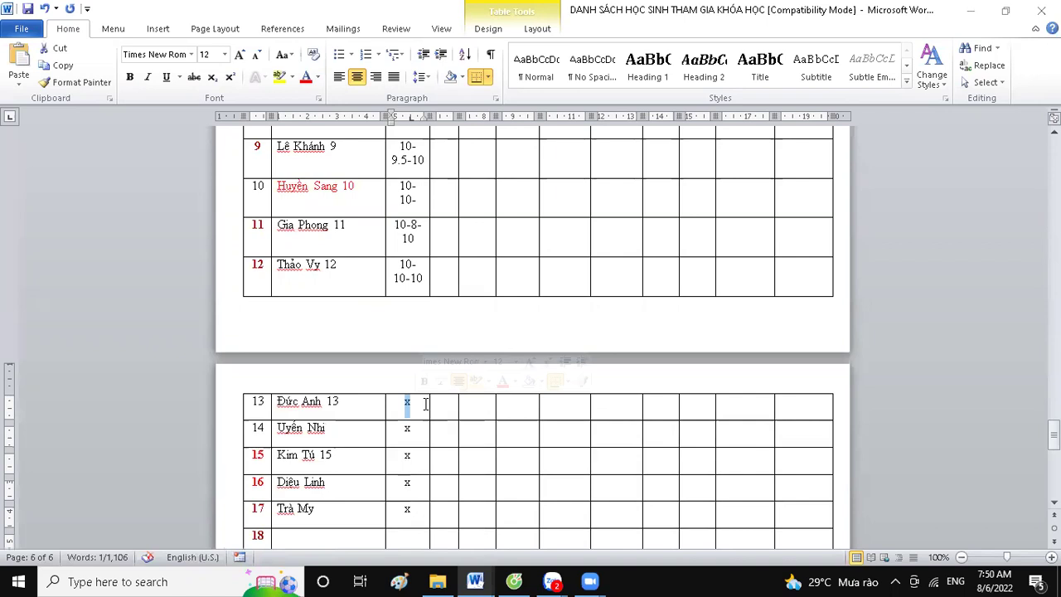
{"action": "type", "text": "3-10"}
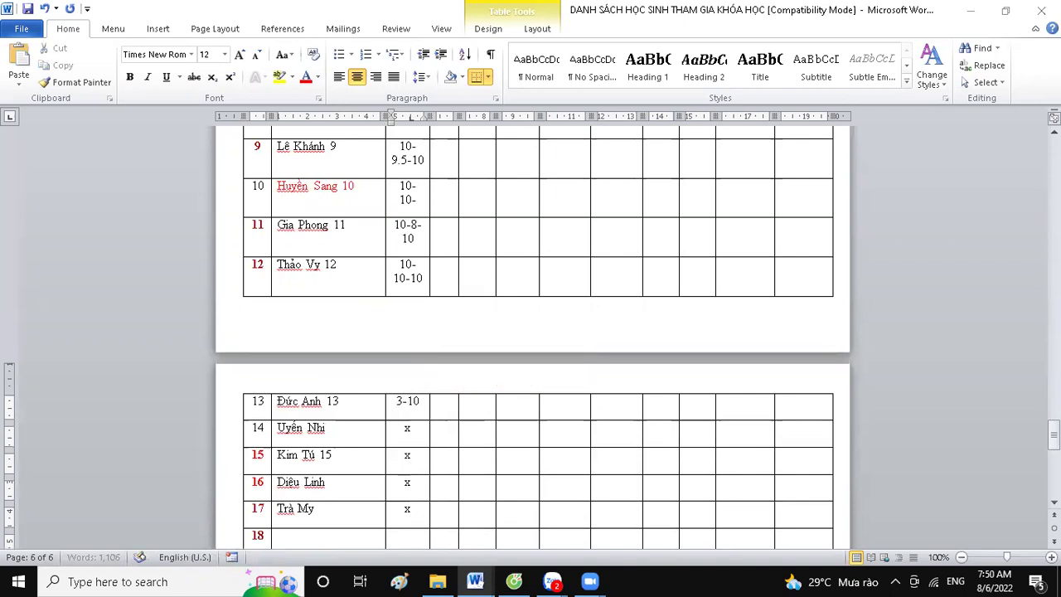
{"action": "type", "text": "-7.5"}
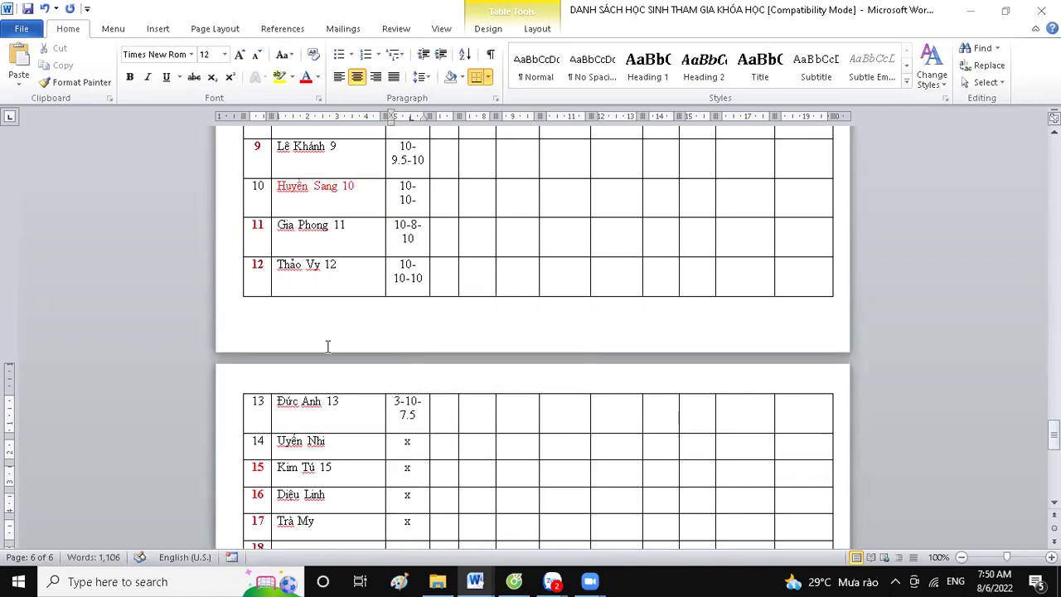
{"action": "double_click", "coordinate": [407, 443]}
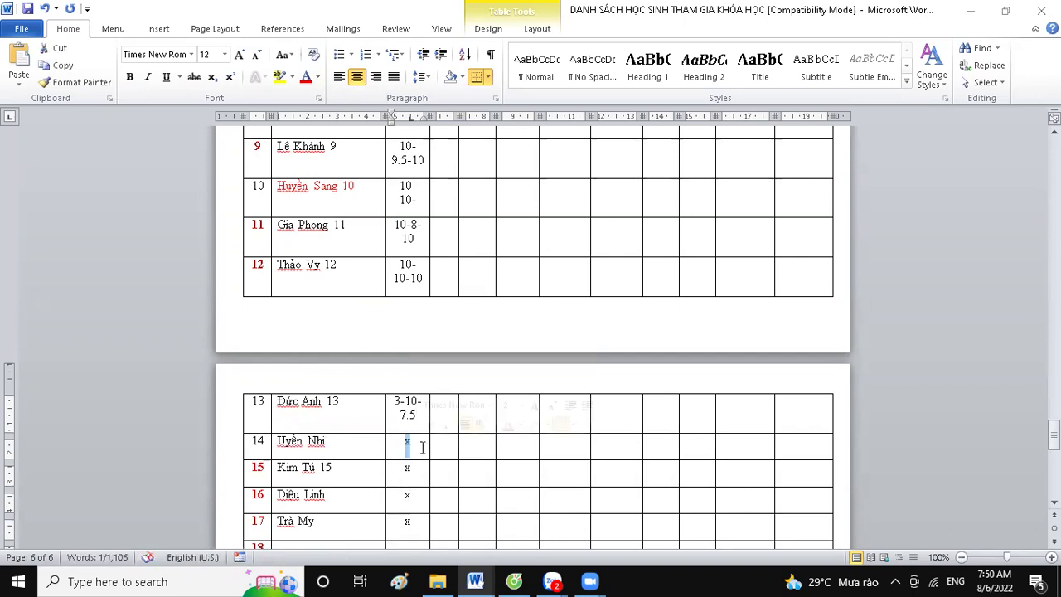
{"action": "type", "text": "1"}
{"action": "type", "text": "6-5"}
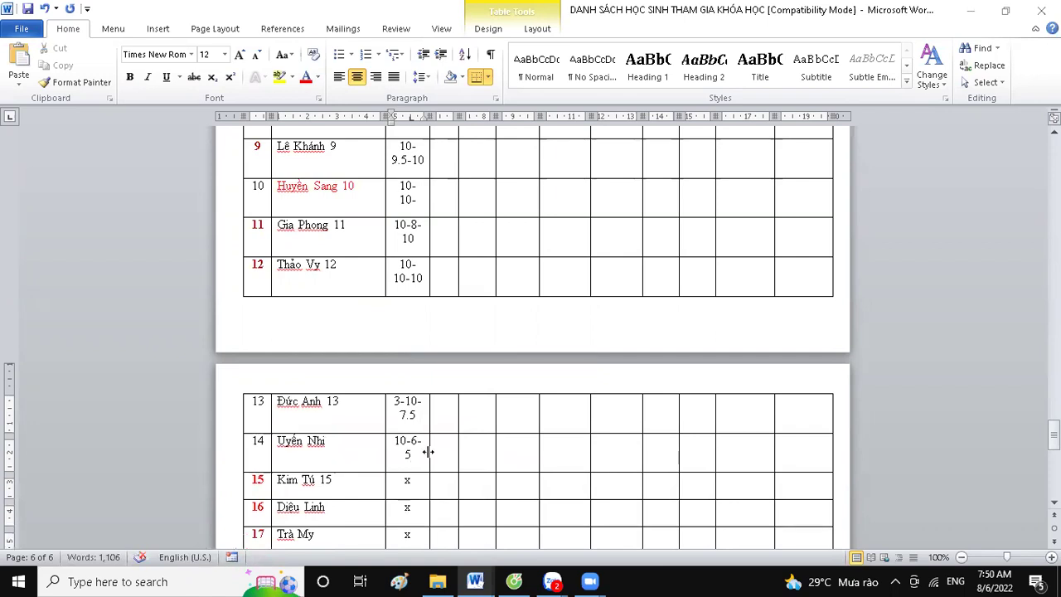
Replace student 15's B11 mark with the scores 9.5-10-9.5.
{"action": "scroll", "coordinate": [428, 451], "scroll_direction": "down", "scroll_amount": 1}
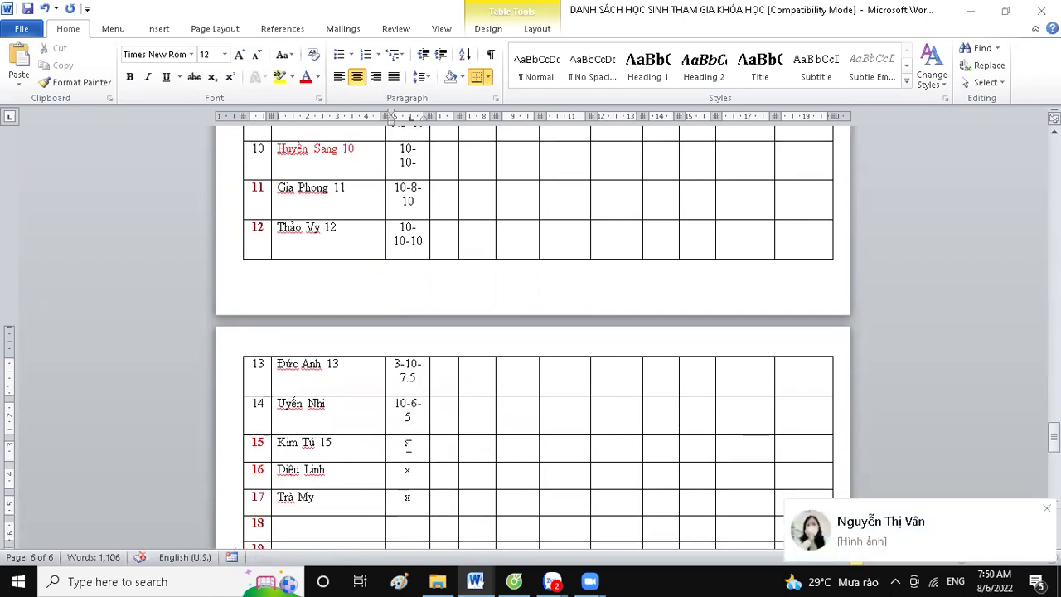
{"action": "double_click", "coordinate": [427, 448]}
{"action": "type", "text": "9.9-10-9.5"}
{"action": "double_click", "coordinate": [423, 497]}
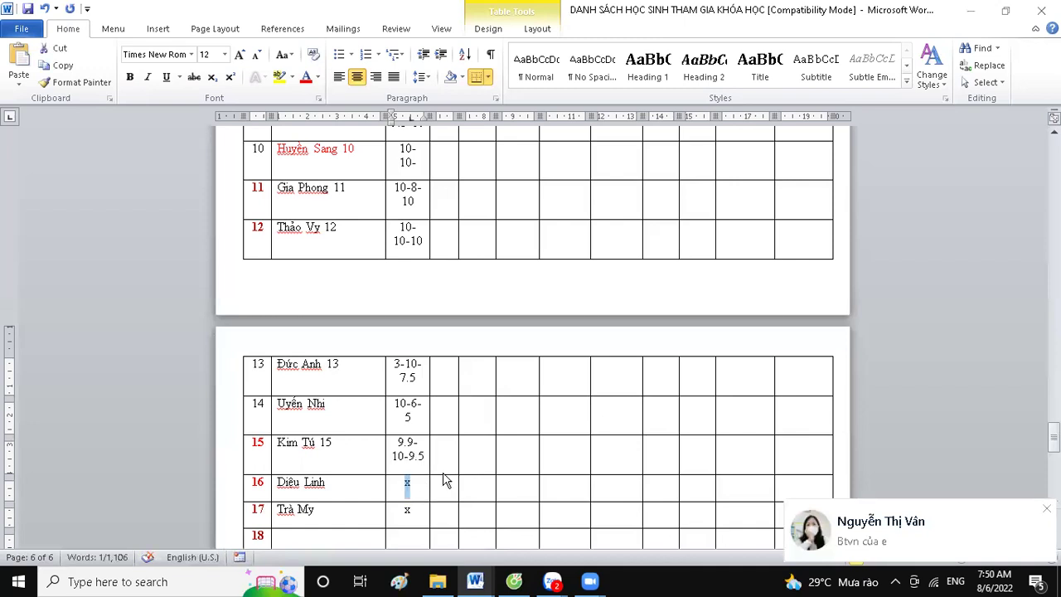
{"action": "left_click_drag", "start_coordinate": [405, 440], "coordinate": [411, 440]}
{"action": "type", "text": "5"}
Replace student 16's B11 mark with the scores 10-10-9.5.
{"action": "left_click_drag", "start_coordinate": [406, 483], "coordinate": [412, 485]}
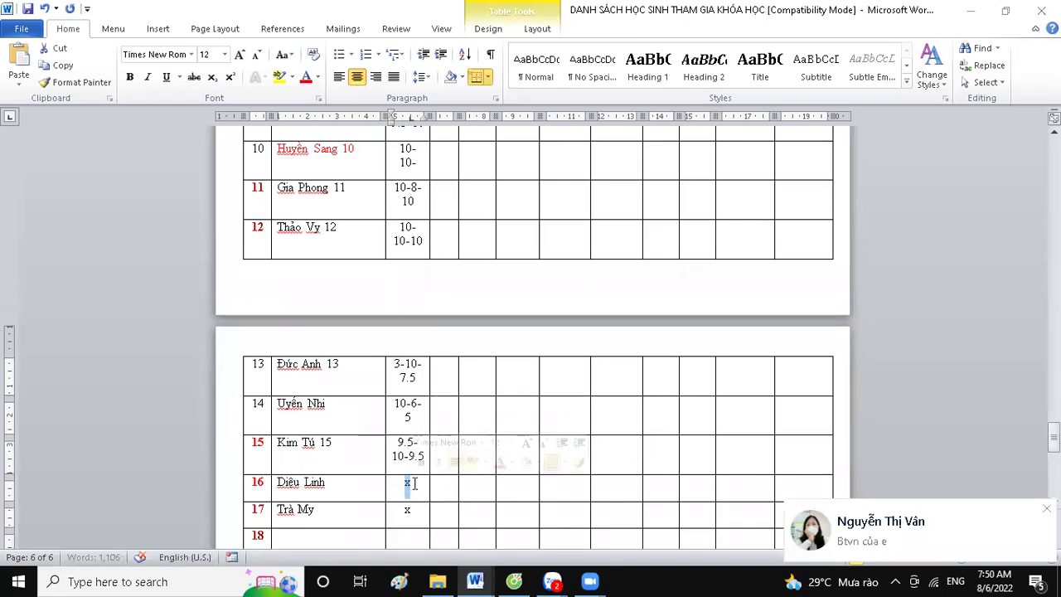
{"action": "type", "text": "10"}
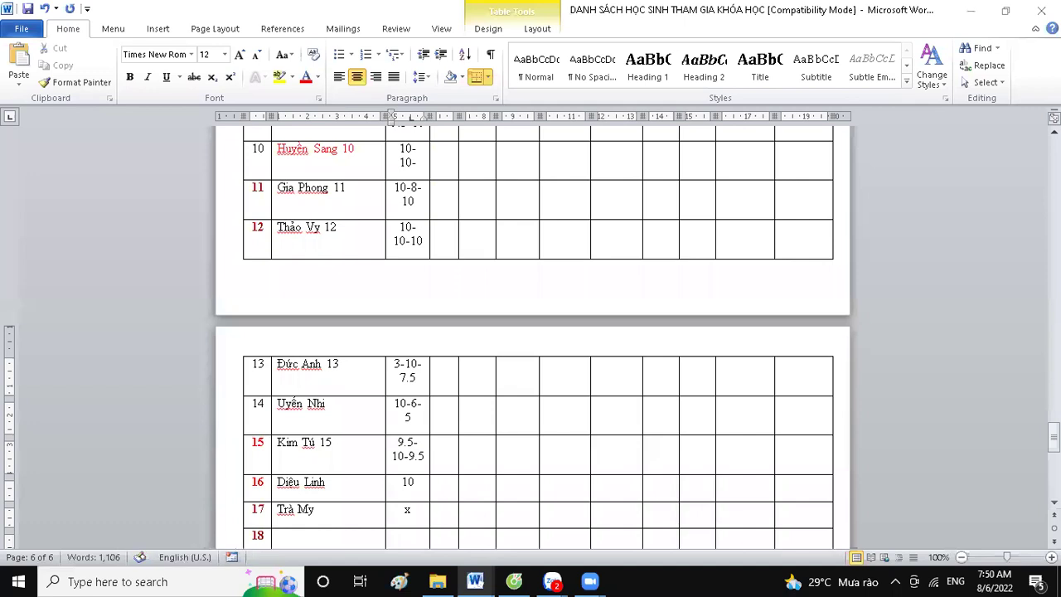
{"action": "type", "text": "-10-9.5"}
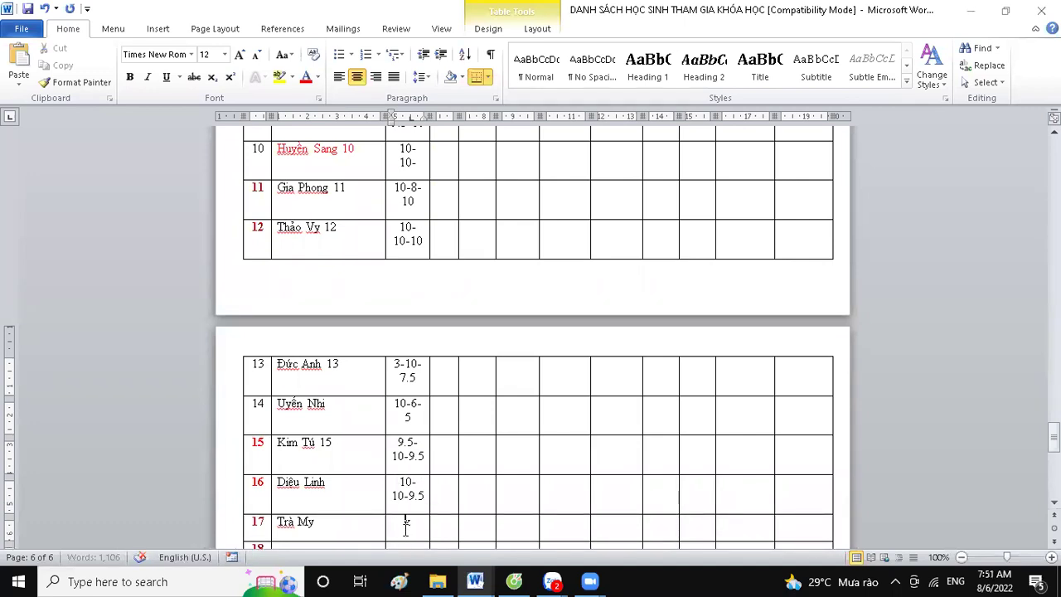
Replace student 17's B11 mark with the scores 10-6-7 and save the document.
{"action": "left_click_drag", "start_coordinate": [405, 522], "coordinate": [419, 533]}
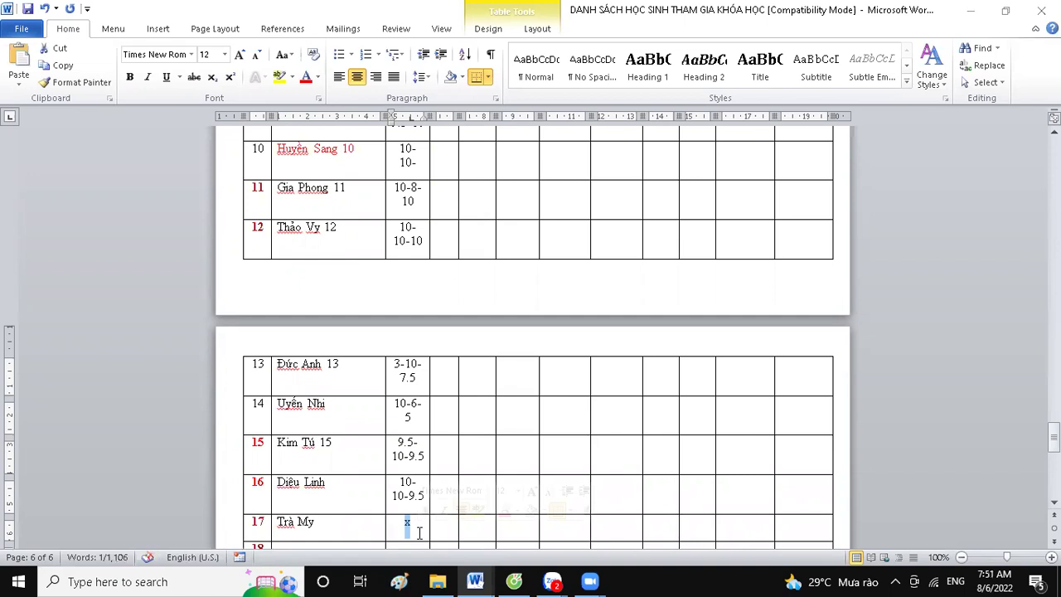
{"action": "key", "text": "BackSpace"}
{"action": "type", "text": "10-"}
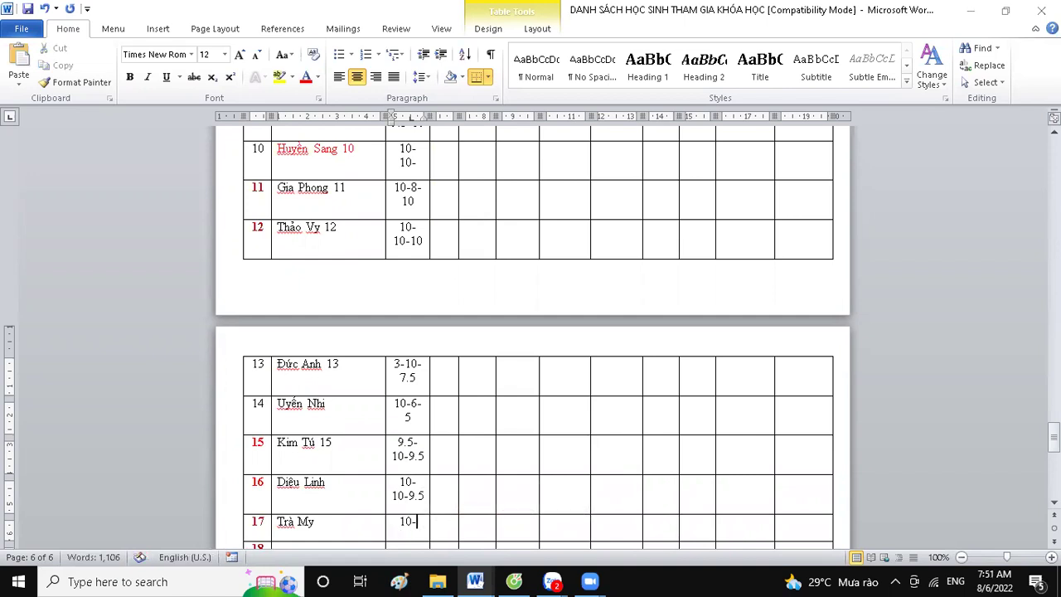
{"action": "type", "text": "6-7"}
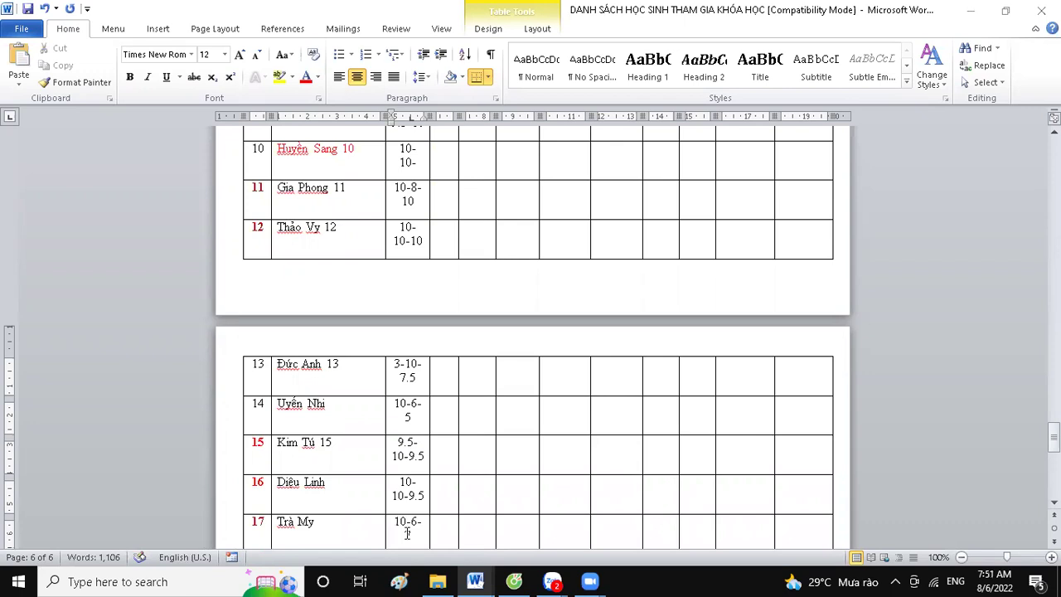
{"action": "scroll", "coordinate": [434, 505], "scroll_direction": "down", "scroll_amount": 3}
{"action": "left_click", "coordinate": [27, 10]}
Complete student 8's B11 entry by adding the missing third score of 10.
{"action": "scroll", "coordinate": [385, 339], "scroll_direction": "up", "scroll_amount": 6}
{"action": "scroll", "coordinate": [385, 343], "scroll_direction": "up", "scroll_amount": 3}
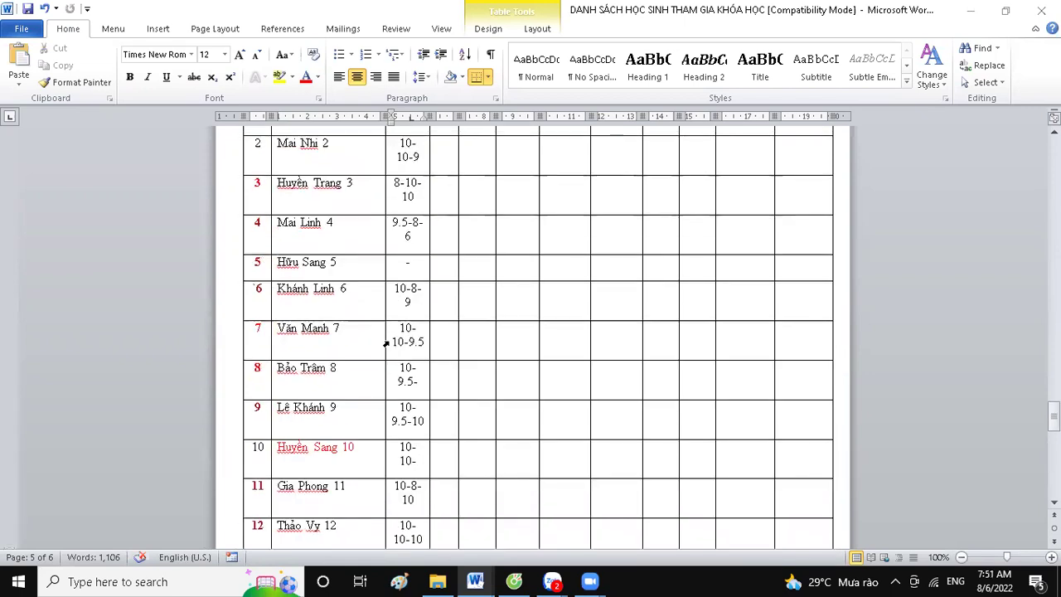
{"action": "scroll", "coordinate": [417, 300], "scroll_direction": "up", "scroll_amount": 2}
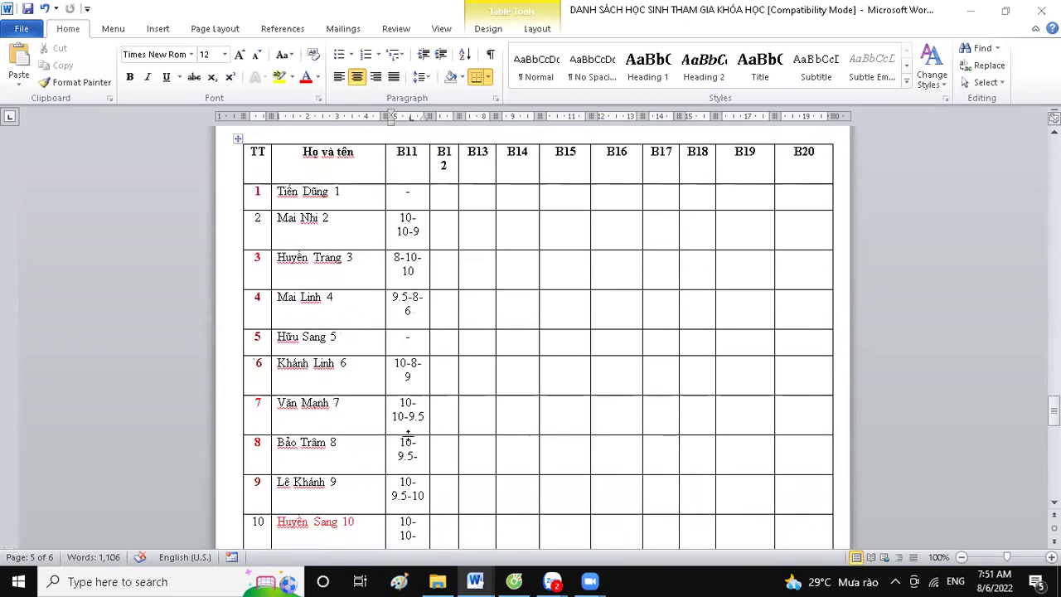
{"action": "left_click", "coordinate": [420, 452]}
{"action": "type", "text": "10"}
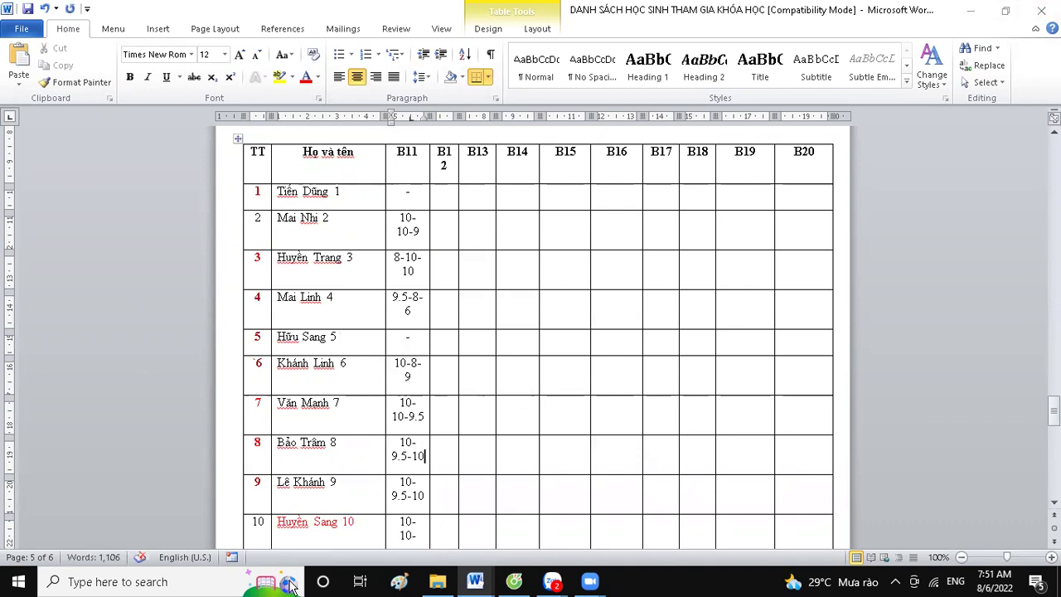
{"action": "mouse_move", "coordinate": [480, 582]}
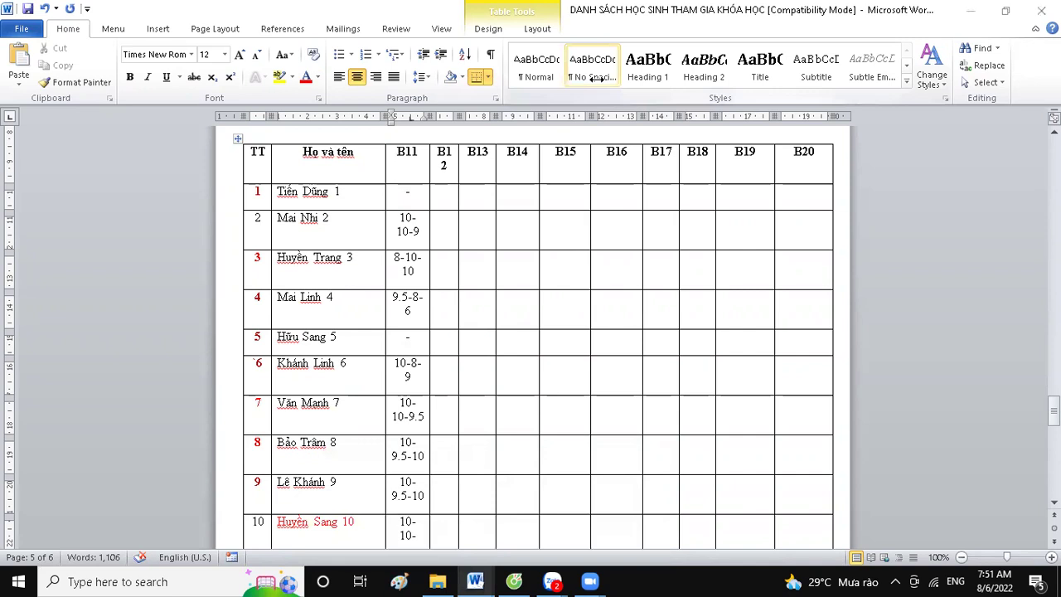
{"action": "left_click", "coordinate": [527, 73]}
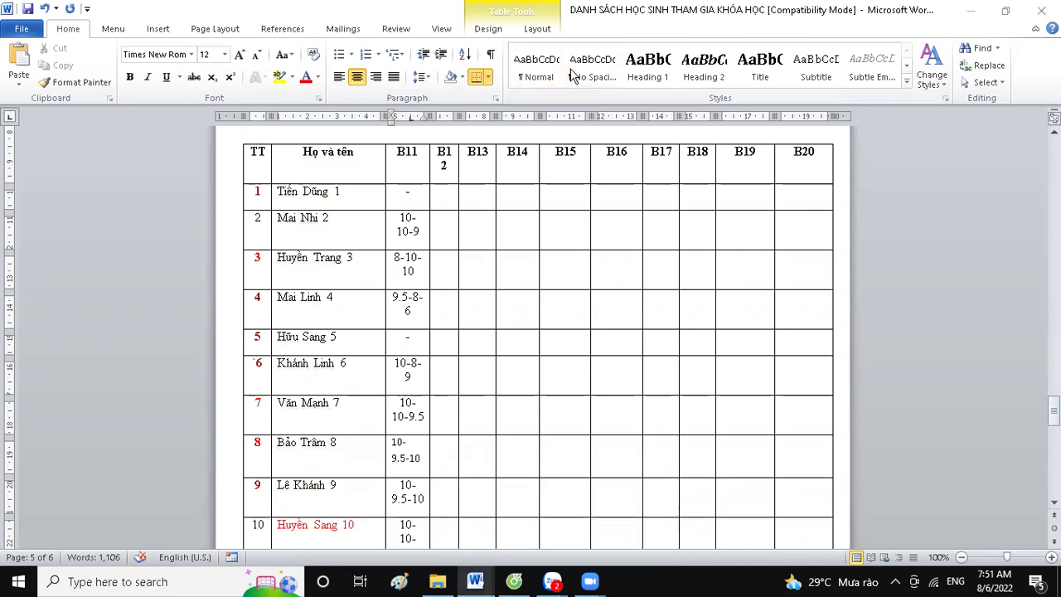
{"action": "left_click", "coordinate": [571, 75]}
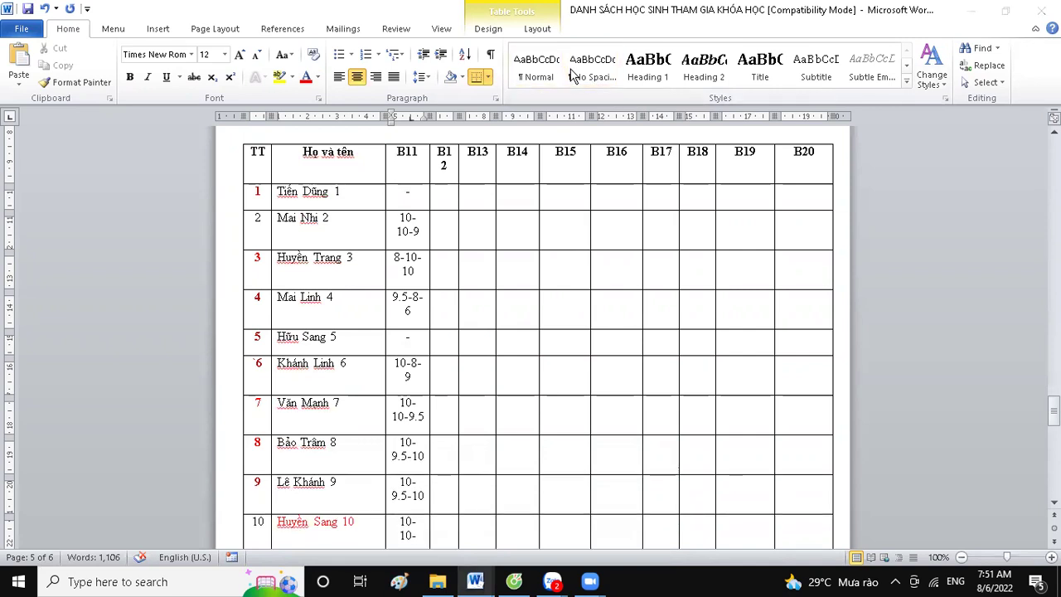